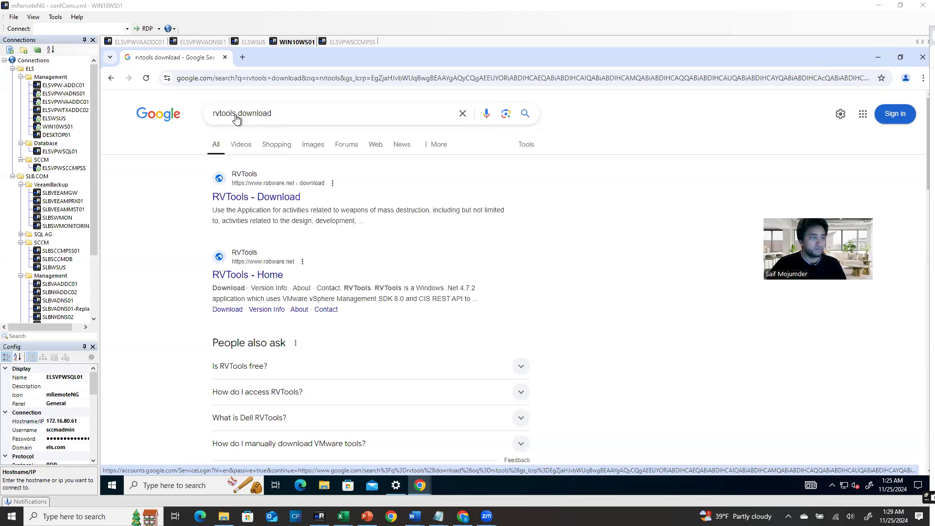
# Rerun the rvtools download search and open the 'RVTools - Download' result in a new tab
pyautogui.click(278, 111)
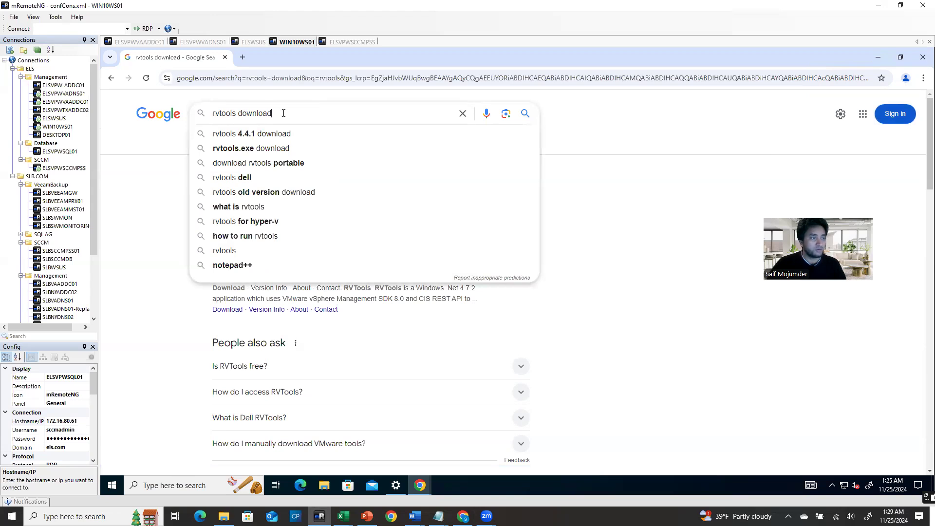
pyautogui.press('Return')
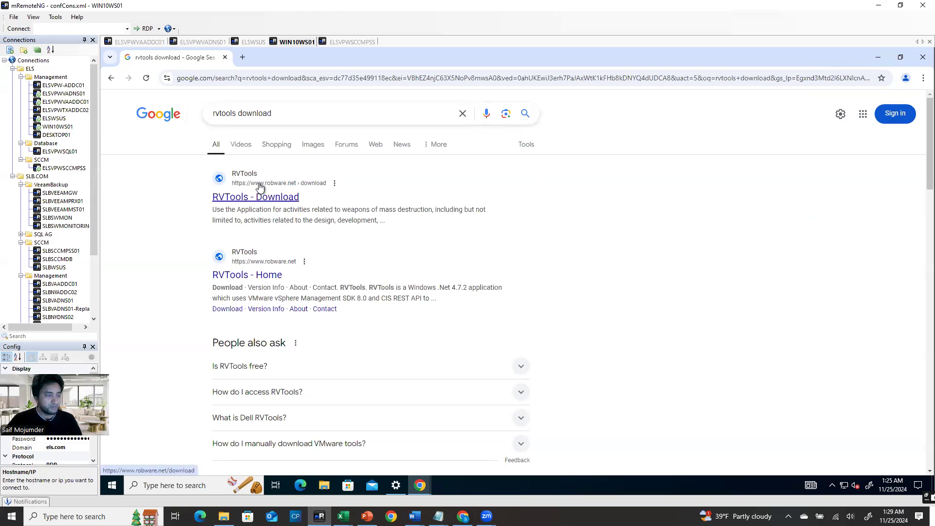
pyautogui.rightClick(287, 201)
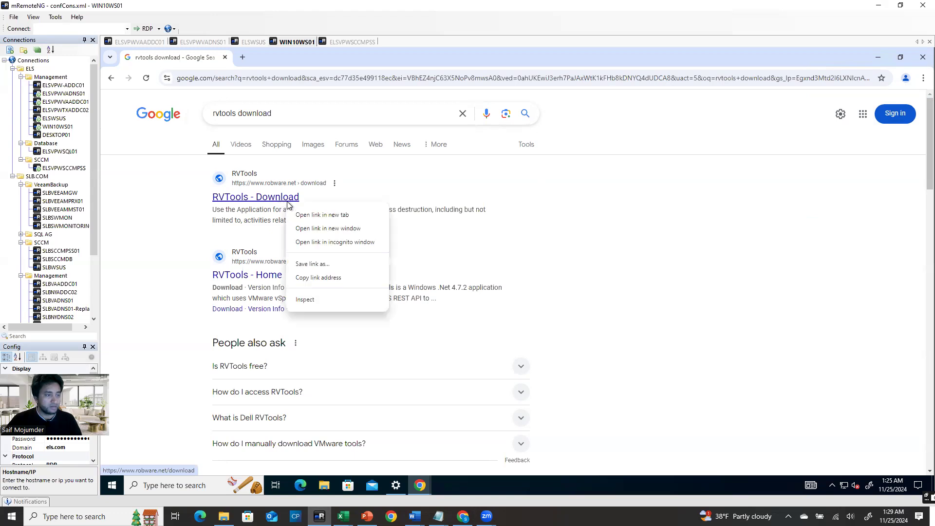
pyautogui.click(306, 215)
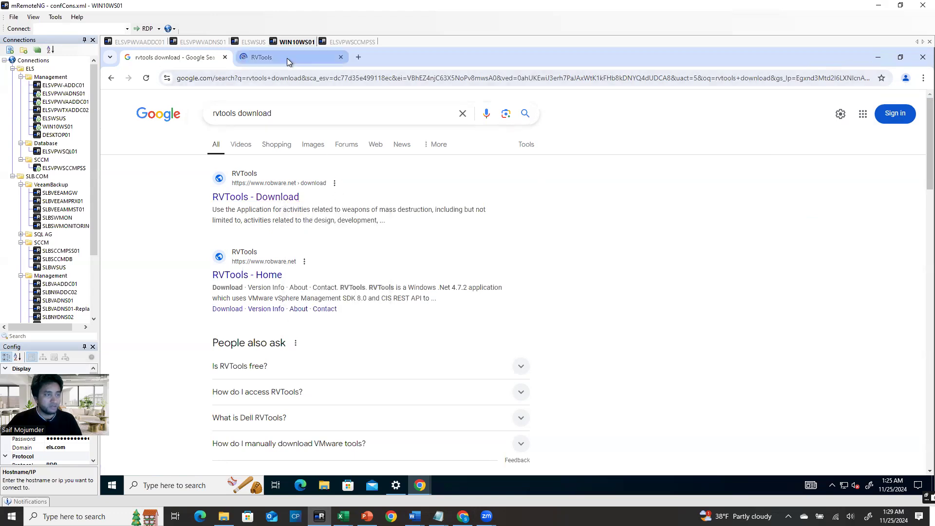
pyautogui.click(288, 58)
pyautogui.click(207, 60)
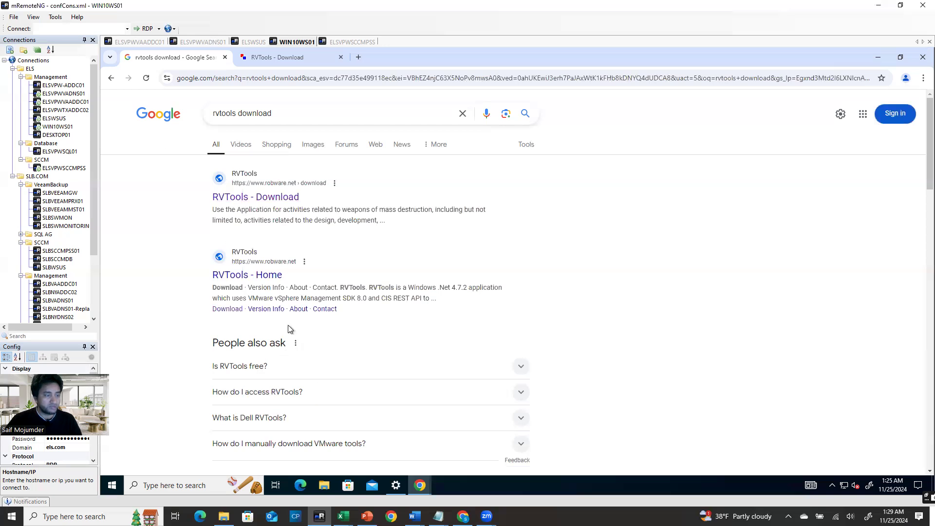
# Download RVTools4.7.1.msi from robware.net, scroll through the EULA, and confirm the 8.0 MB file finished
pyautogui.click(288, 58)
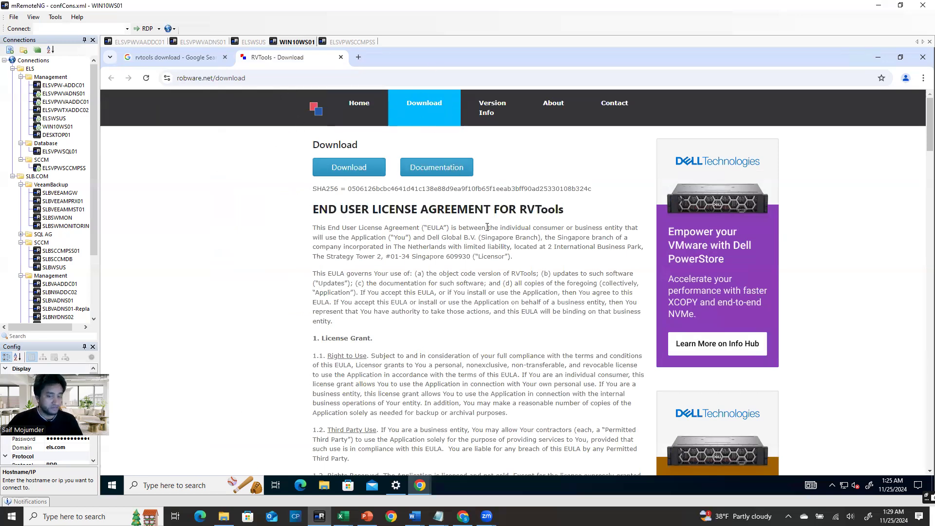
pyautogui.click(356, 172)
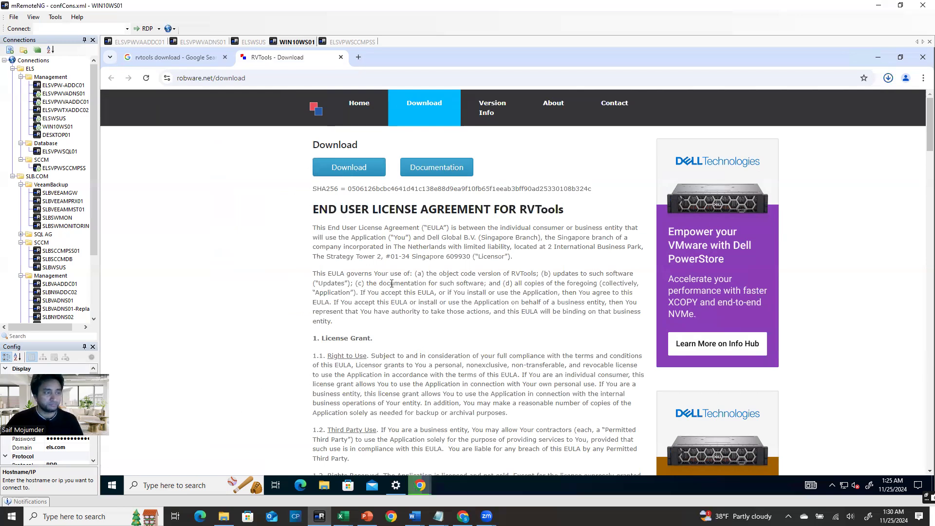
pyautogui.scroll(-15, 424, 272)
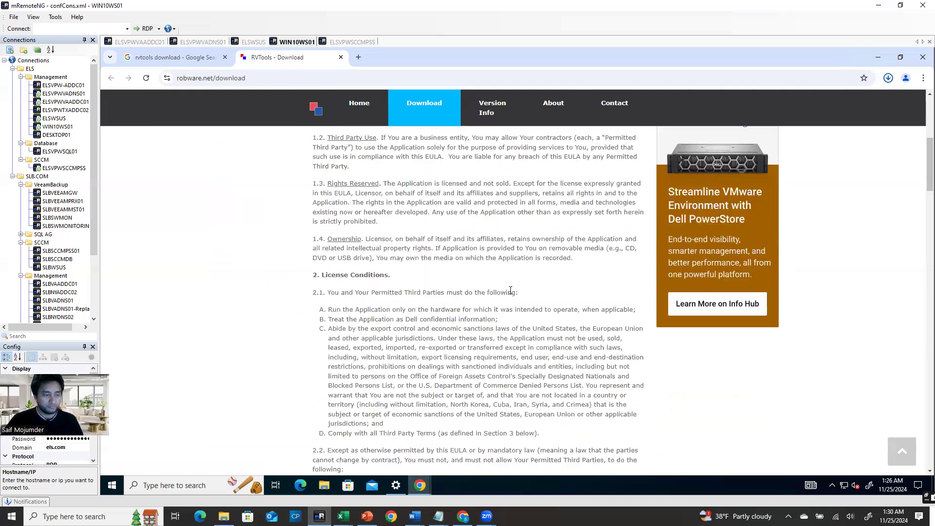
pyautogui.scroll(-20, 516, 361)
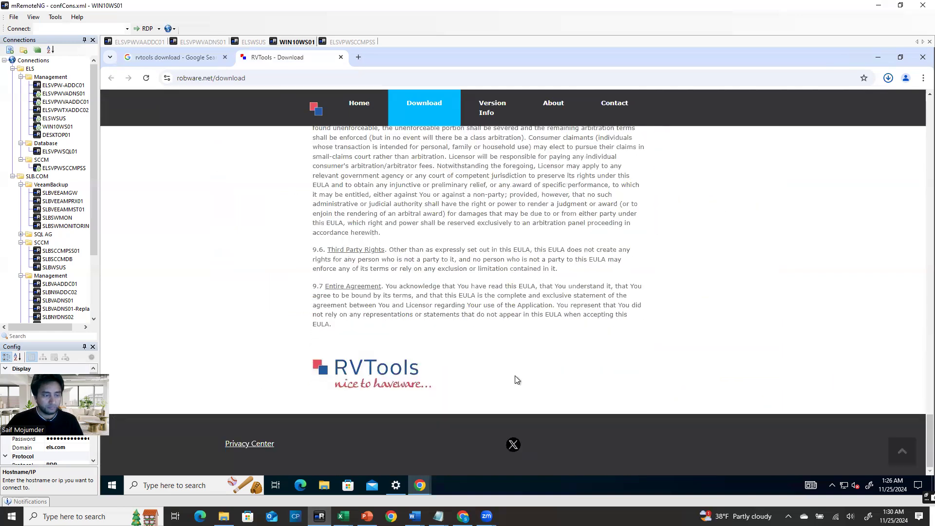
pyautogui.scroll(15, 517, 380)
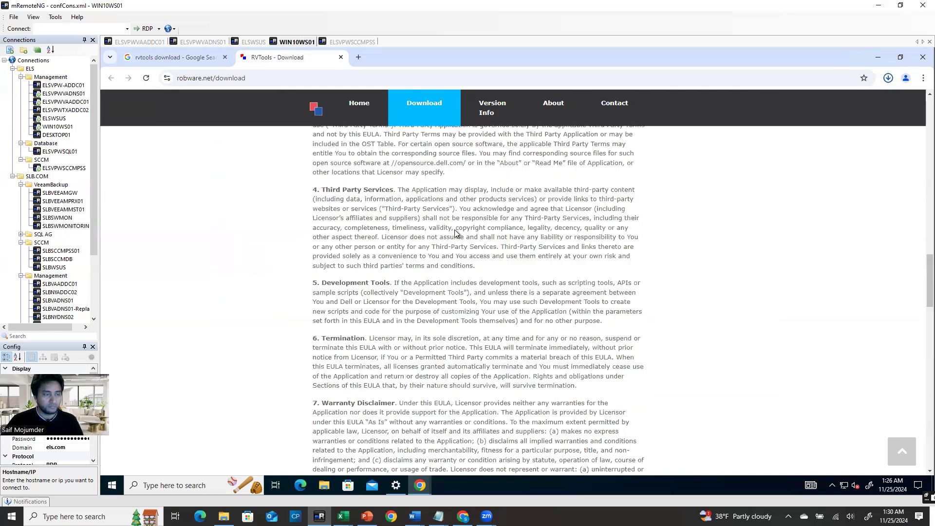
pyautogui.scroll(10, 455, 229)
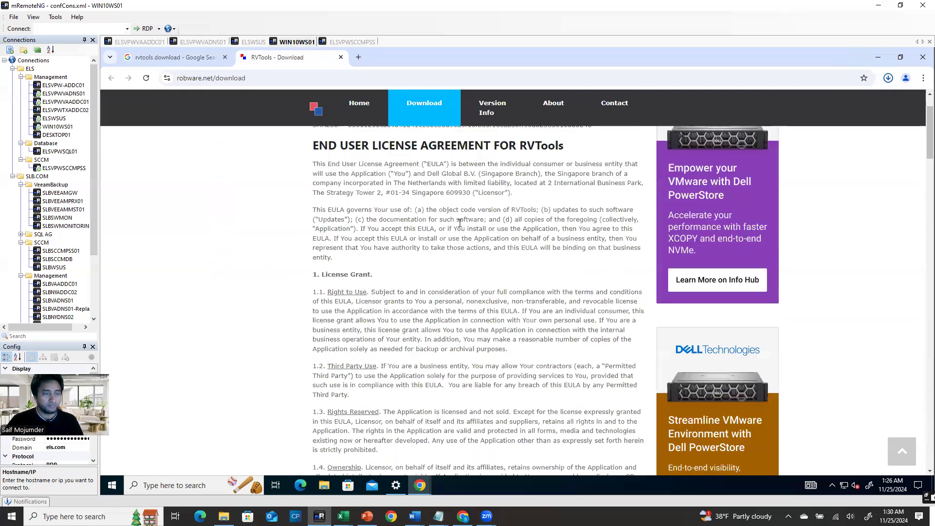
pyautogui.scroll(1, 460, 224)
pyautogui.click(889, 79)
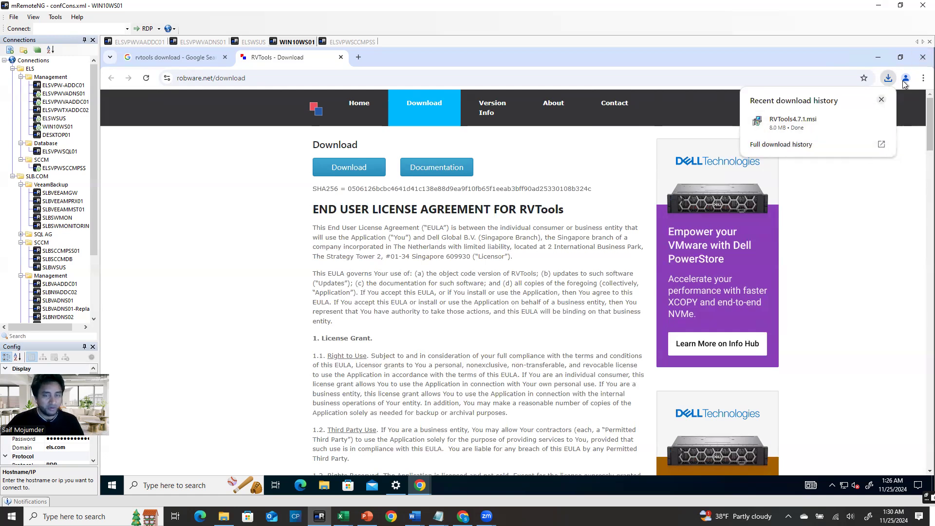
# Minimize Chrome and launch the RVTools4.7.1 installer from the Downloads folder in File Explorer
pyautogui.click(879, 57)
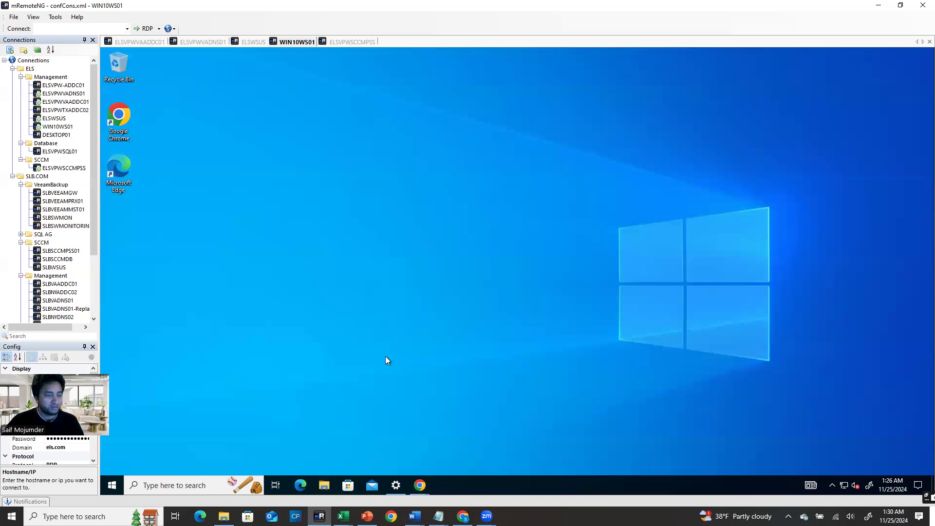
pyautogui.press('super+e')
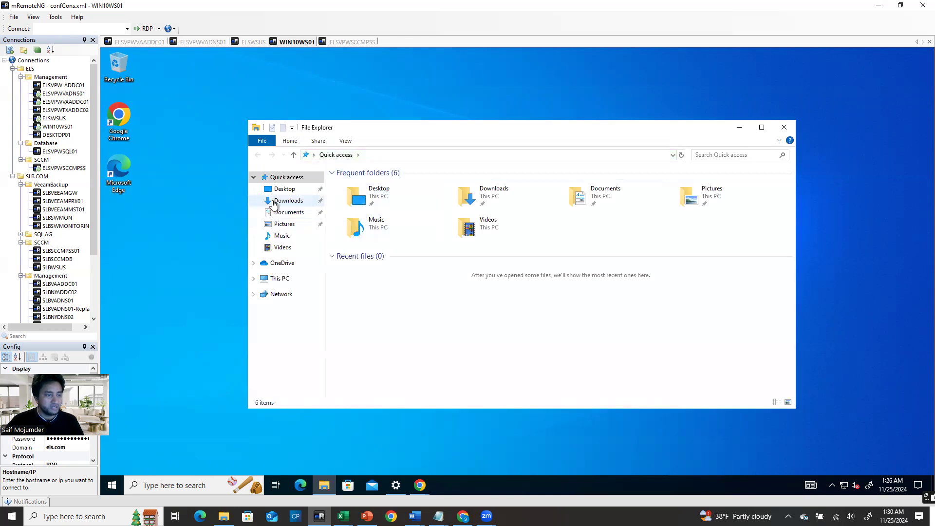
pyautogui.click(292, 201)
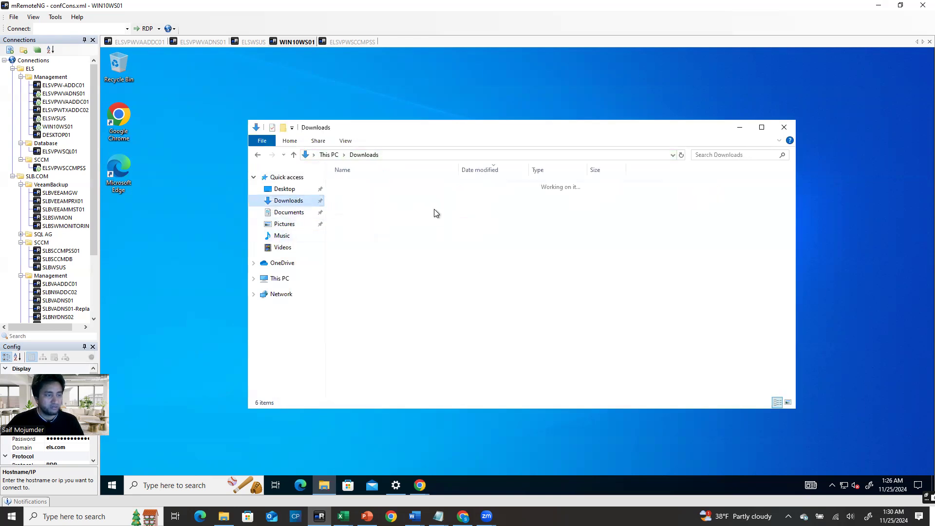
pyautogui.click(354, 200)
pyautogui.doubleClick(353, 199)
pyautogui.rightClick(354, 200)
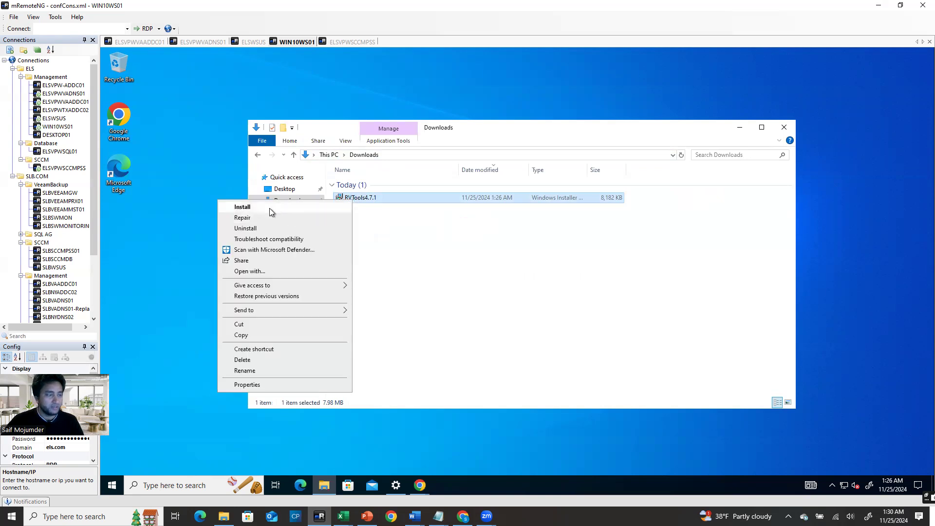
# Start the RVTools install, accept the licence agreement and keep the default installation folder
pyautogui.click(302, 207)
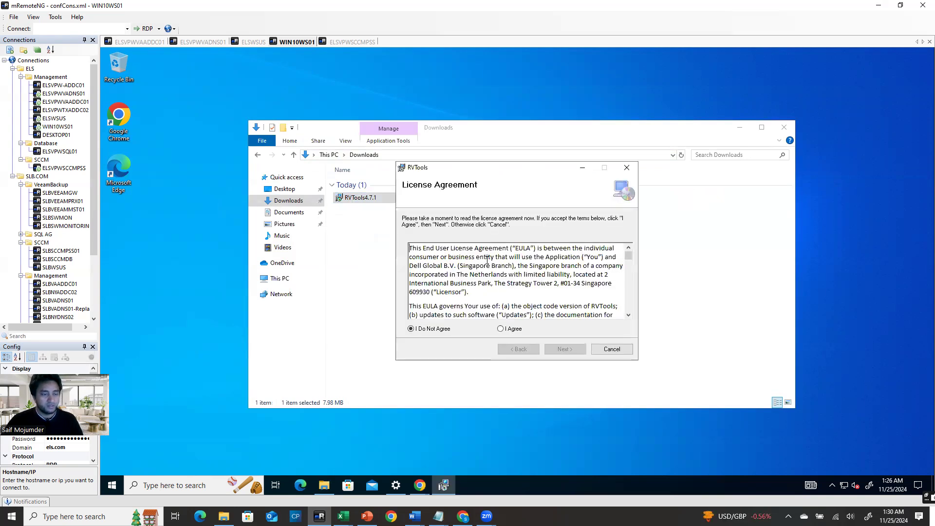
pyautogui.click(513, 330)
pyautogui.click(565, 349)
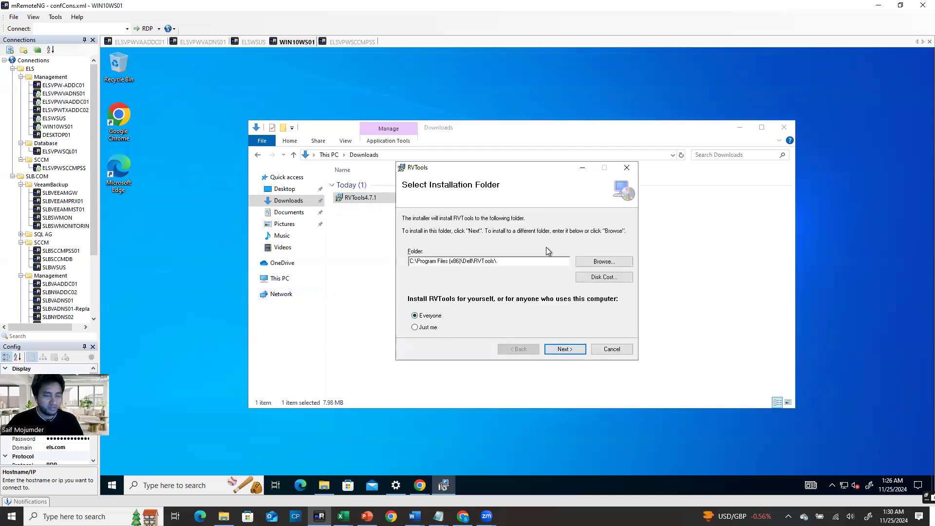
pyautogui.click(566, 349)
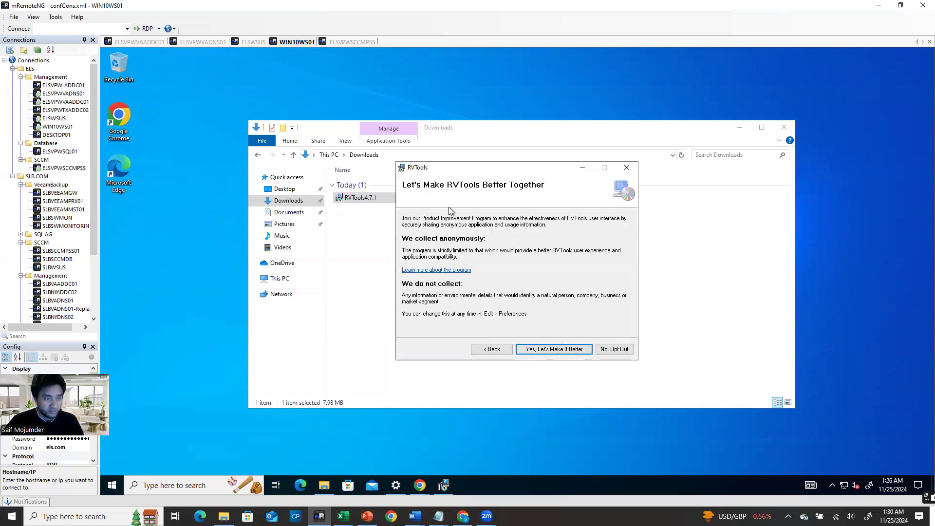
# Join the product improvement program, approve the UAC prompt, then close the installer and Explorer
pyautogui.click(558, 351)
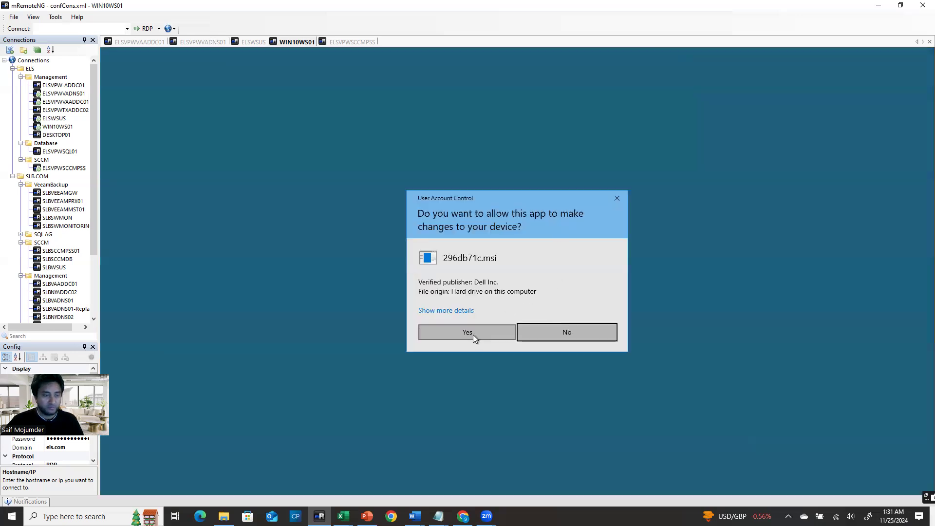
pyautogui.click(471, 333)
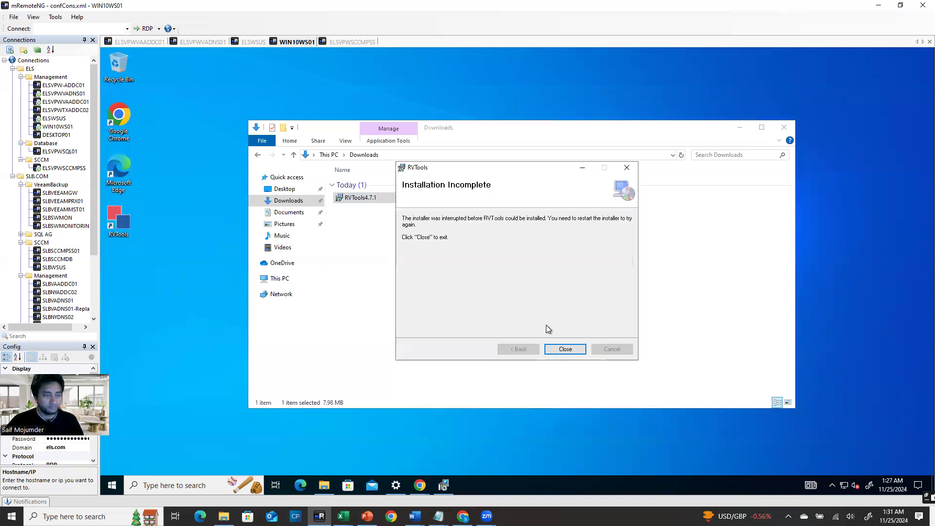
pyautogui.click(564, 349)
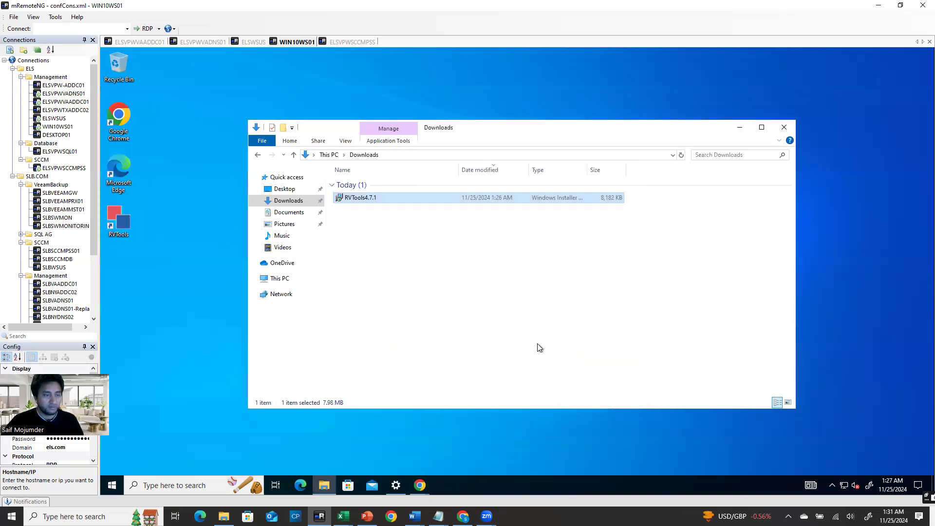
pyautogui.click(784, 128)
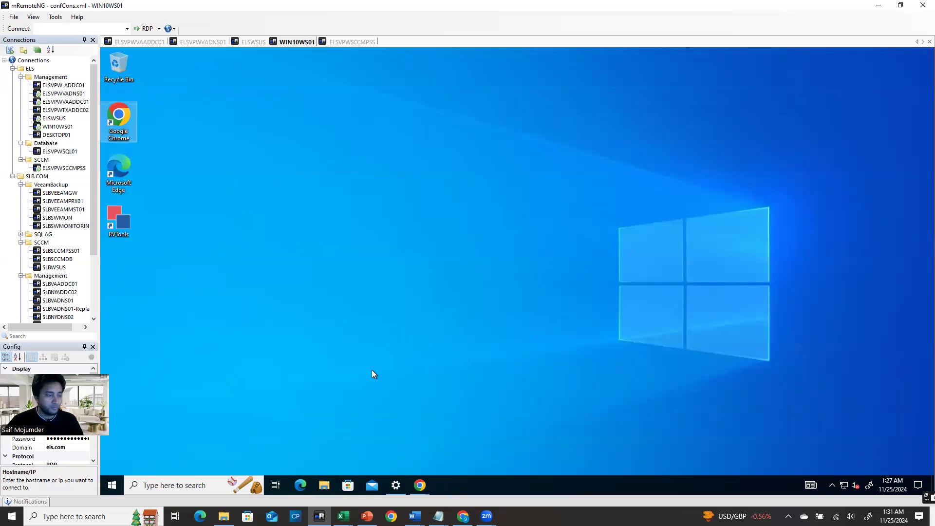
# Restore Chrome on the vSphere tab and select the host name elsvcenter.els.com in the address bar
pyautogui.click(425, 482)
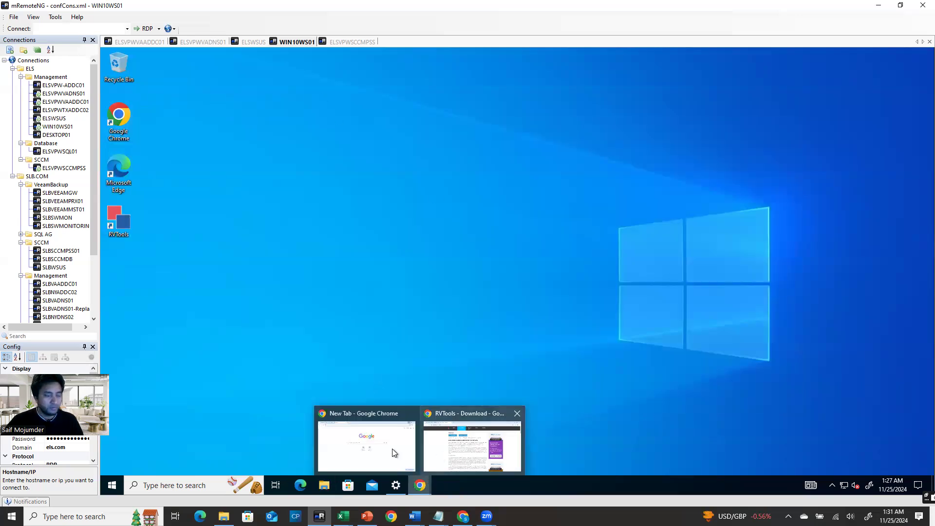
pyautogui.click(394, 446)
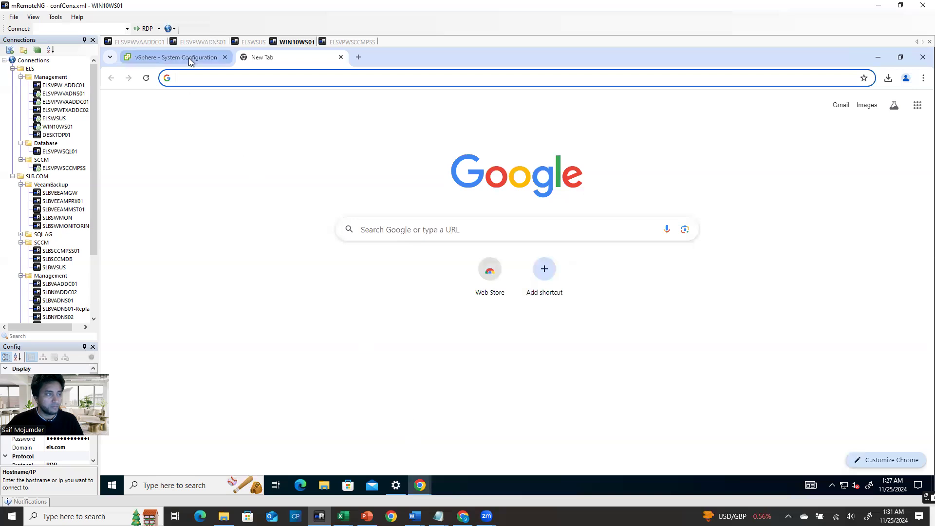
pyautogui.click(193, 62)
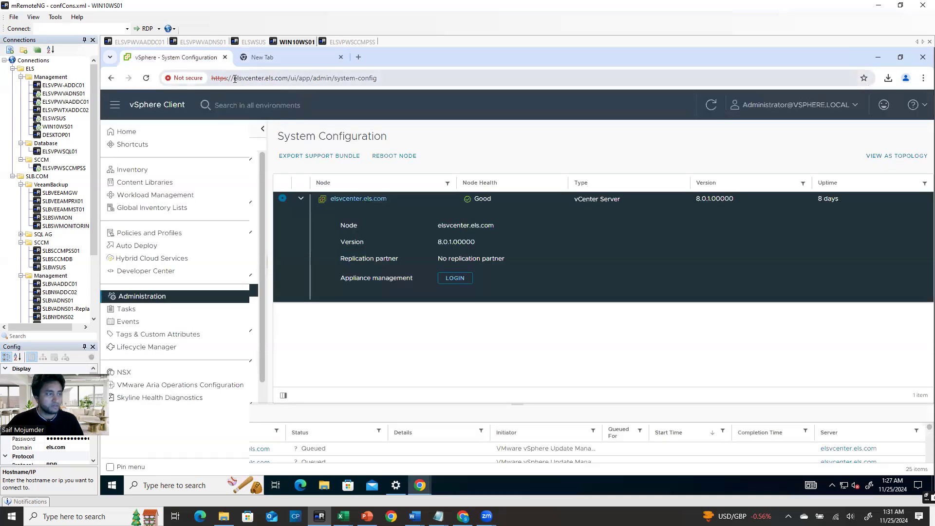
pyautogui.click(234, 79)
pyautogui.click(288, 79)
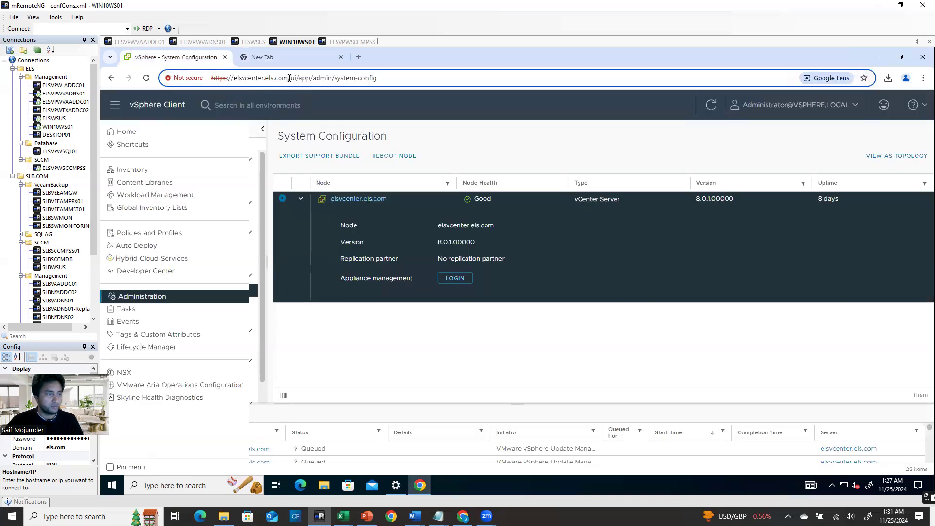
pyautogui.moveTo(286, 78); pyautogui.dragTo(234, 80)
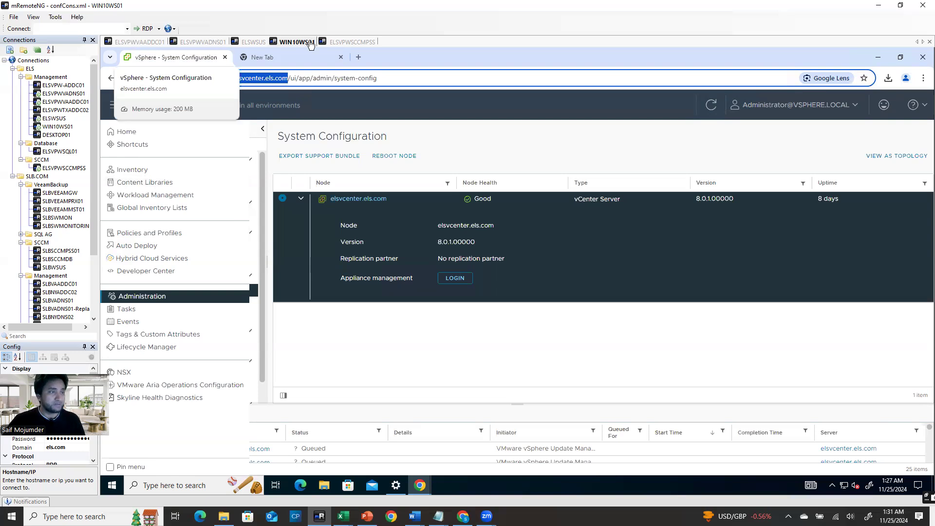
# Launch RVTools and log in to elsvcenter.els.com with the administrator user name and password, not Windows credentials
pyautogui.click(871, 65)
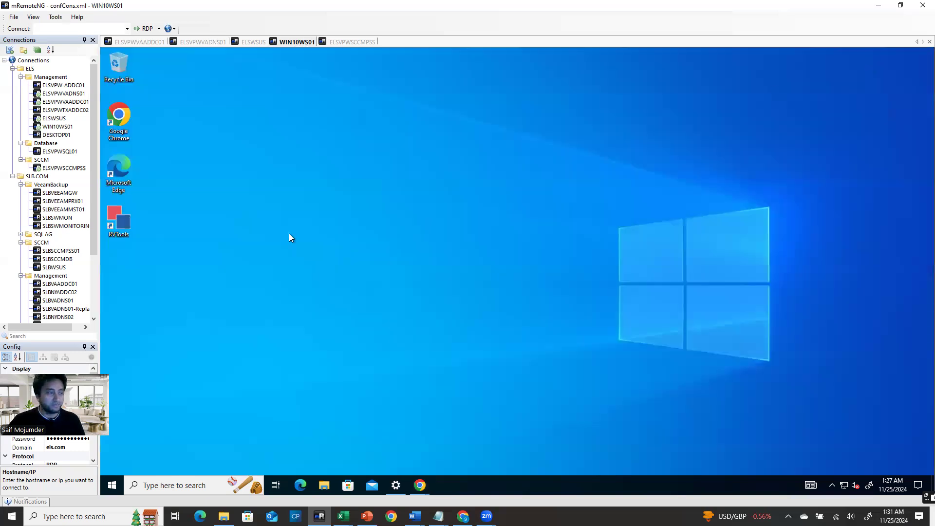
pyautogui.doubleClick(124, 217)
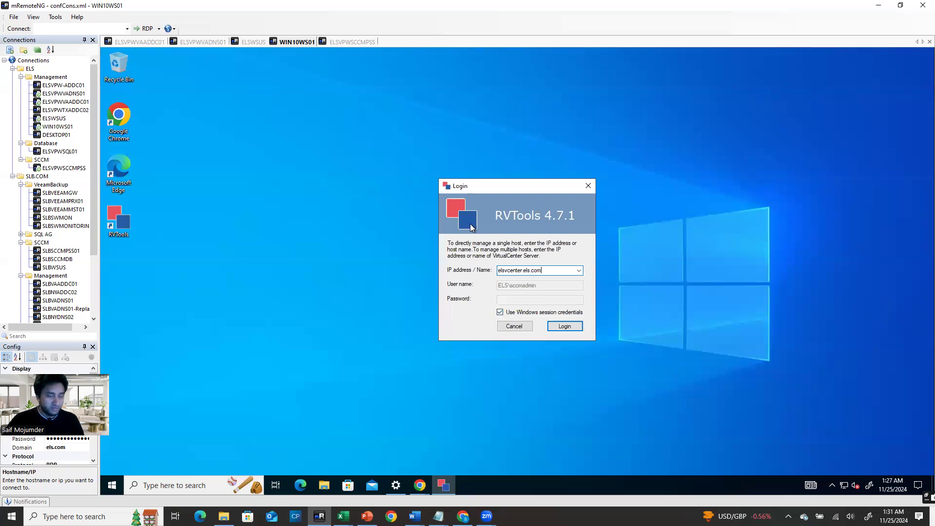
pyautogui.click(500, 312)
pyautogui.click(512, 288)
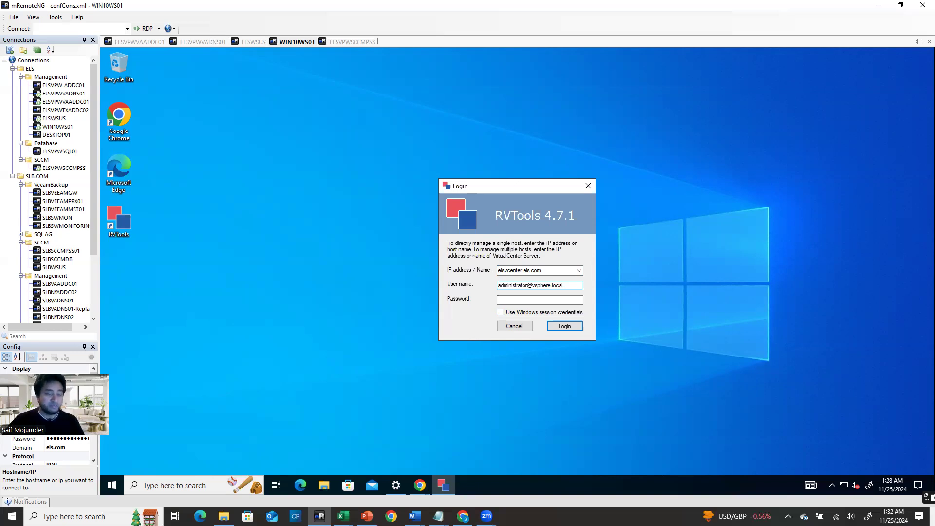
pyautogui.click(520, 300)
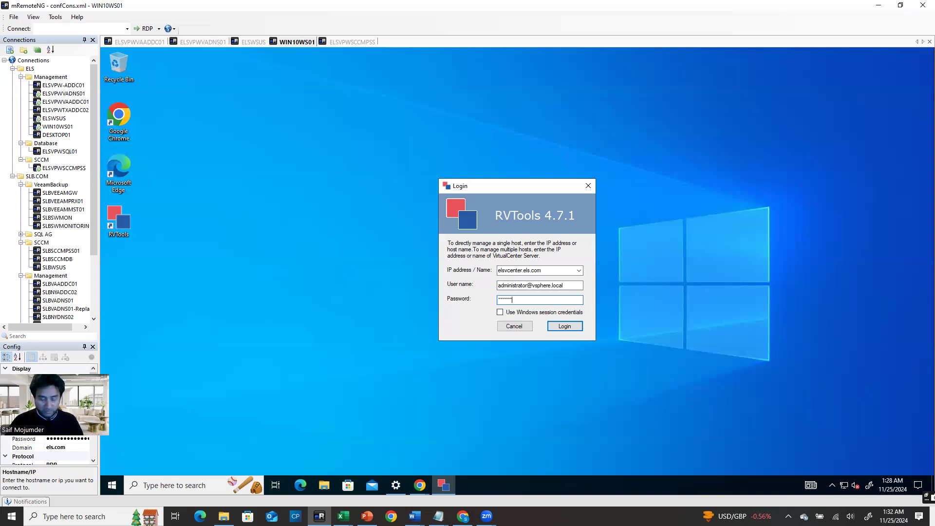
pyautogui.press('BackSpace')
pyautogui.press('BackSpace')
pyautogui.press('BackSpace')
pyautogui.press('BackSpace')
pyautogui.press('BackSpace')
pyautogui.press('BackSpace')
pyautogui.write('*******')
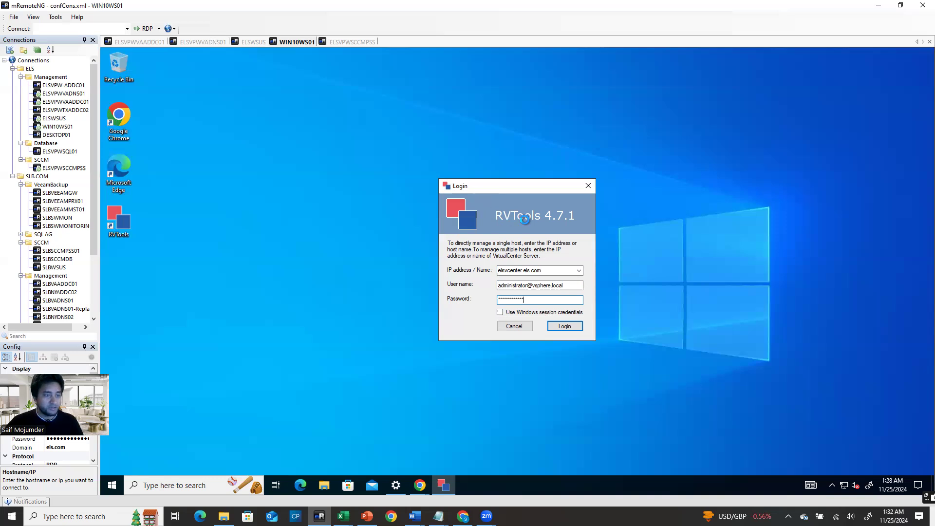
pyautogui.press('Return')
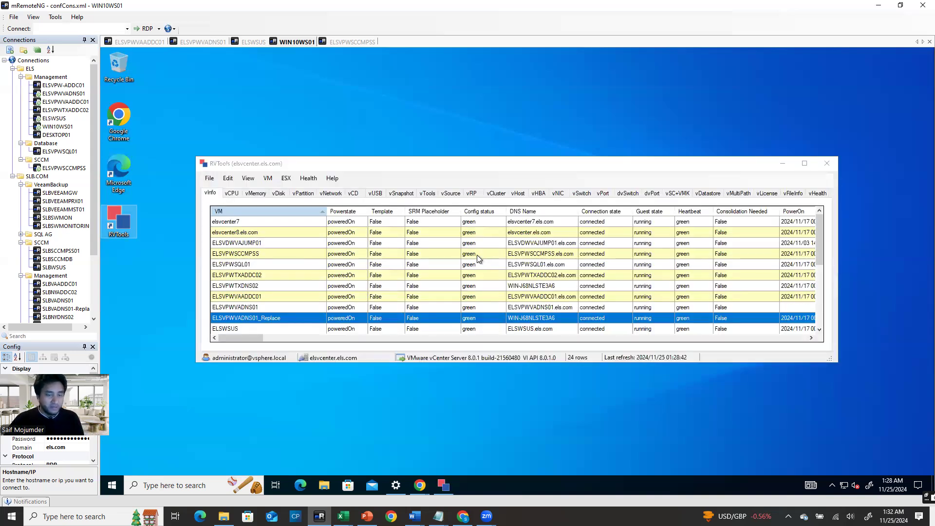
# Maximize RVTools, scroll the vInfo table sideways, and show the vCPU tab
pyautogui.click(802, 164)
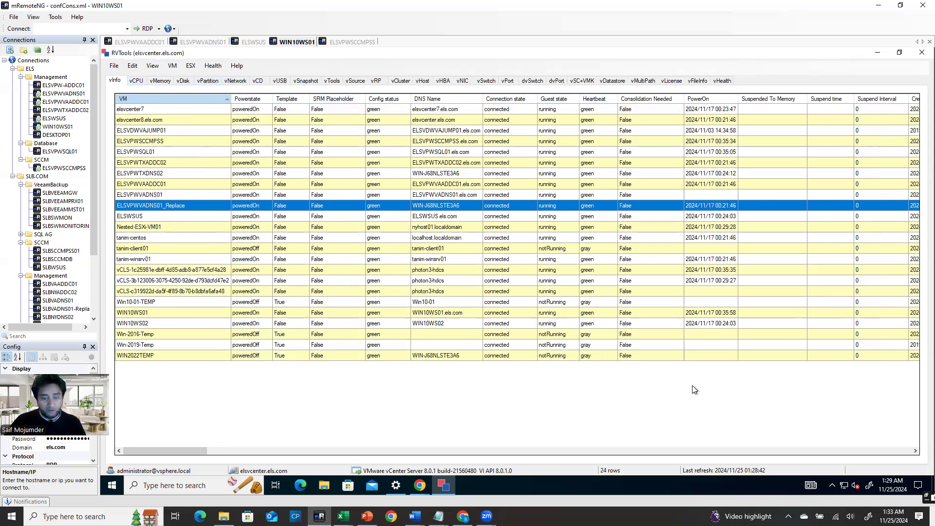
pyautogui.moveTo(176, 451)
pyautogui.mouseDown()
pyautogui.moveTo(273, 452)
pyautogui.moveTo(494, 494)
pyautogui.moveTo(415, 493)
pyautogui.moveTo(466, 497)
pyautogui.moveTo(154, 443)
pyautogui.mouseUp()
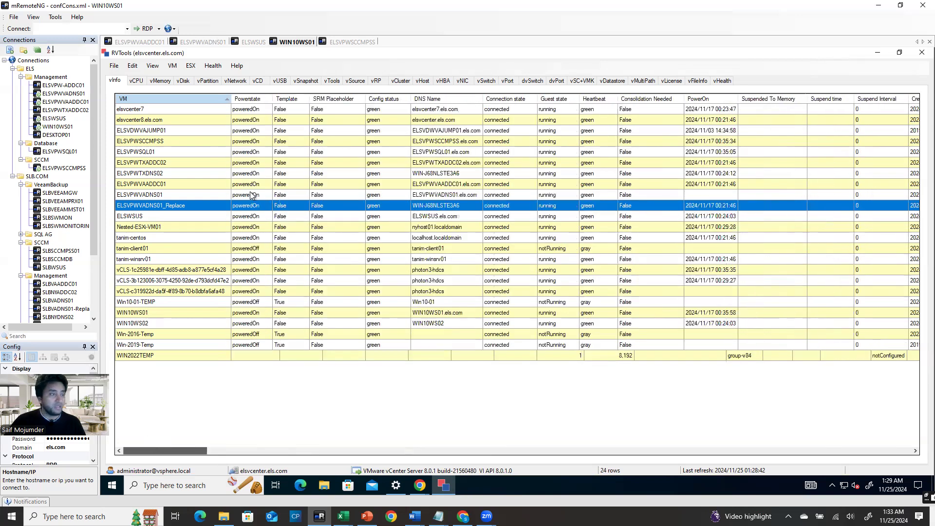
pyautogui.click(135, 81)
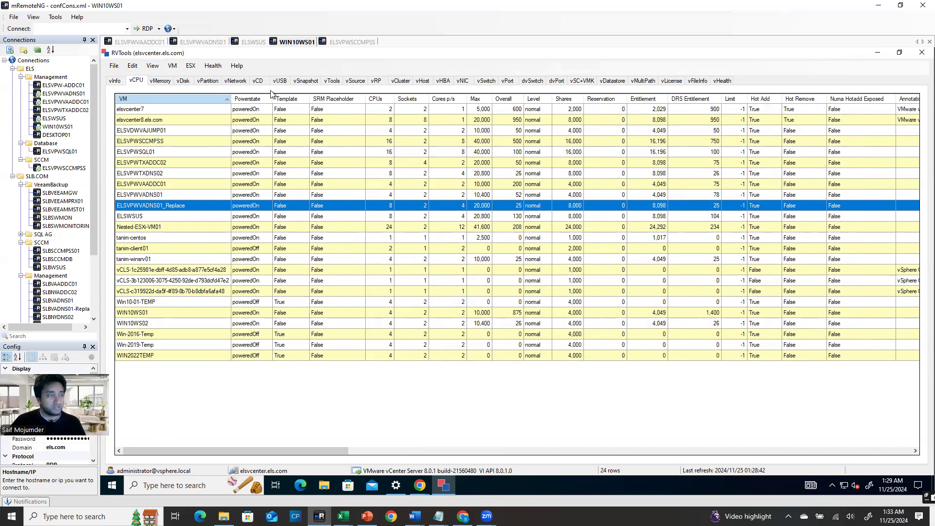
# Step through the vMemory, vDisk, vPartition and vNetwork tabs, selecting a VM row in vPartition
pyautogui.click(164, 83)
pyautogui.click(183, 83)
pyautogui.click(211, 81)
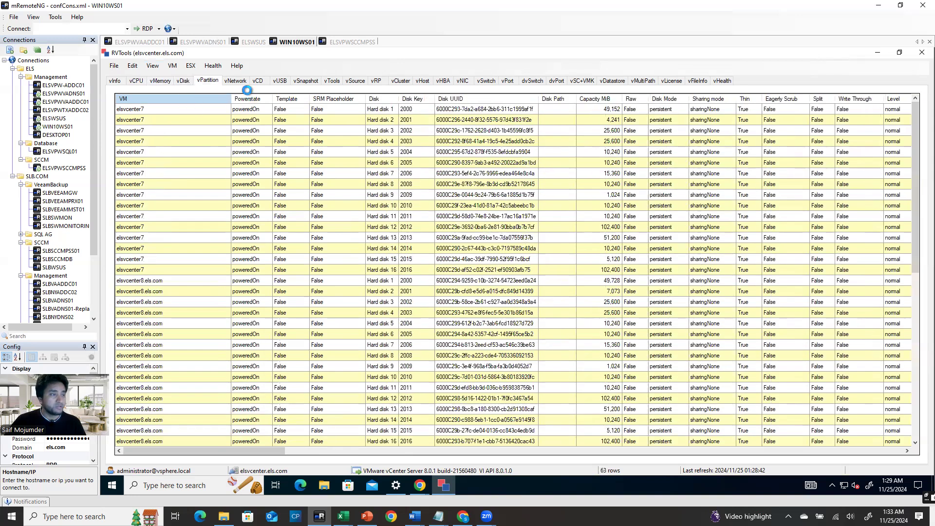
pyautogui.click(237, 80)
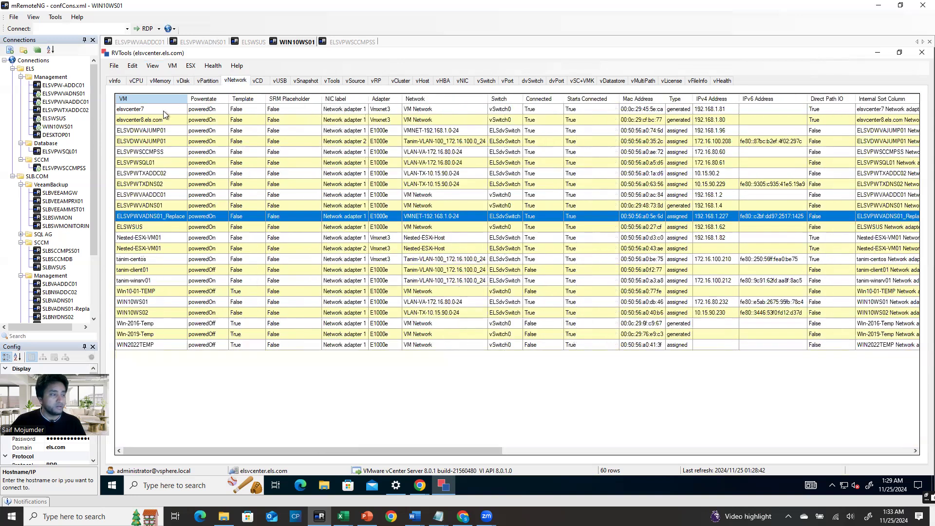
pyautogui.click(211, 81)
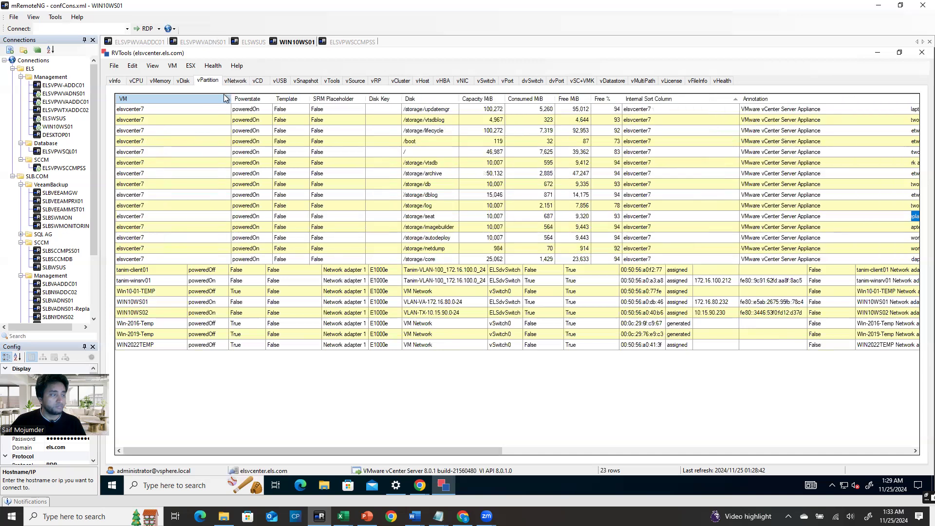
pyautogui.scroll(-7, 174, 358)
pyautogui.click(174, 358)
pyautogui.scroll(-3, 174, 358)
pyautogui.scroll(9, 178, 355)
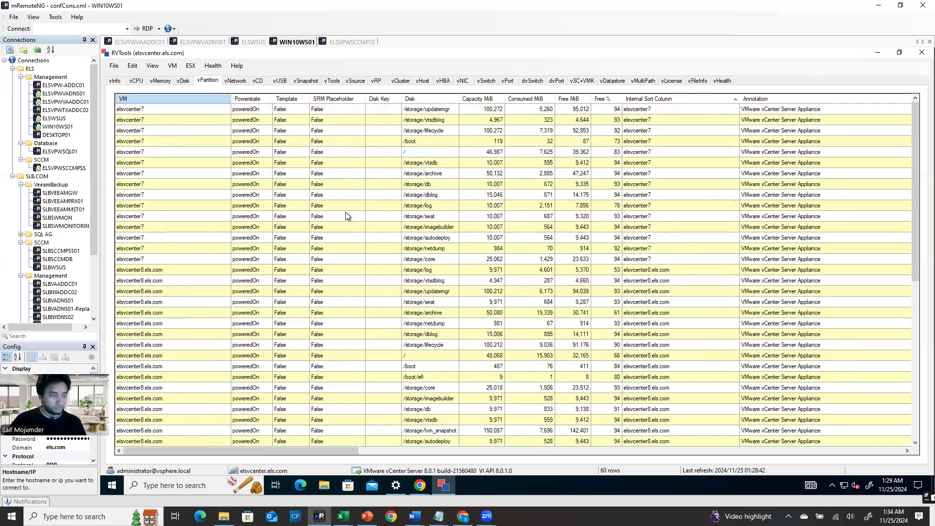
# View the vNetwork, vCD and vUSB tabs, ending on vSnapshot with the ELSWSUS snapshot
pyautogui.click(236, 80)
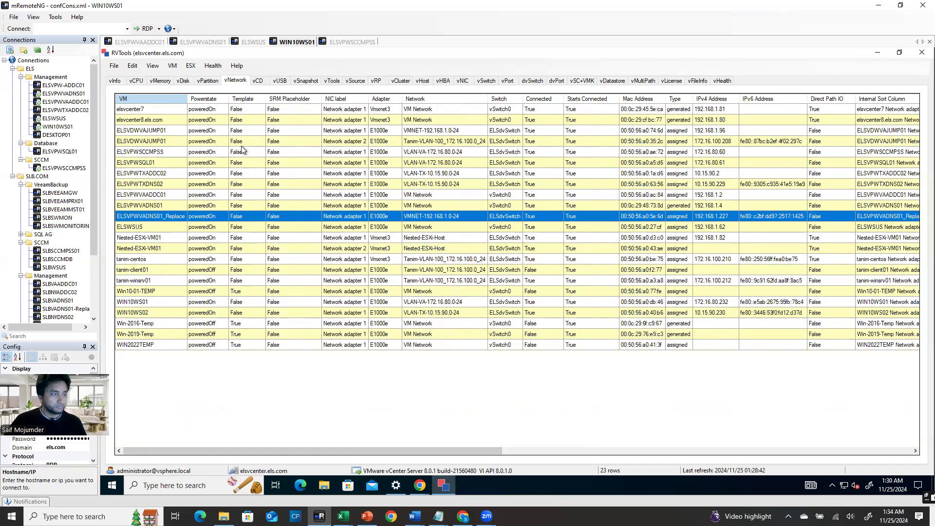
pyautogui.click(259, 82)
pyautogui.click(280, 81)
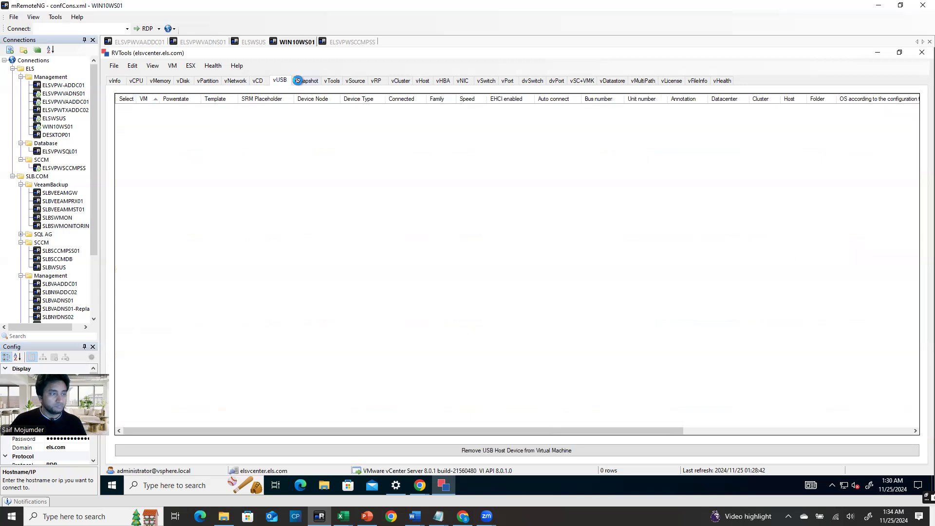
pyautogui.click(306, 80)
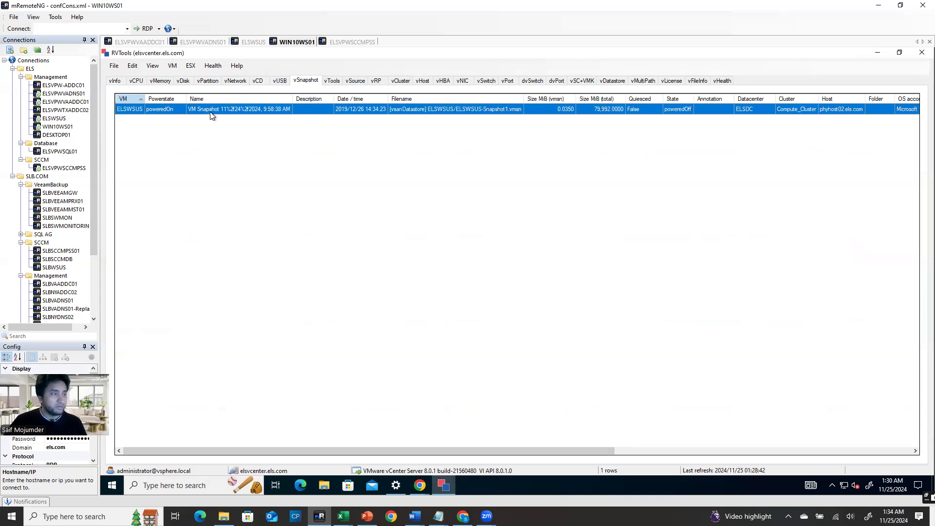
# Show each VM's VMware Tools version on the vTools tab and select the ELSVPWVAADDC01 row
pyautogui.click(334, 82)
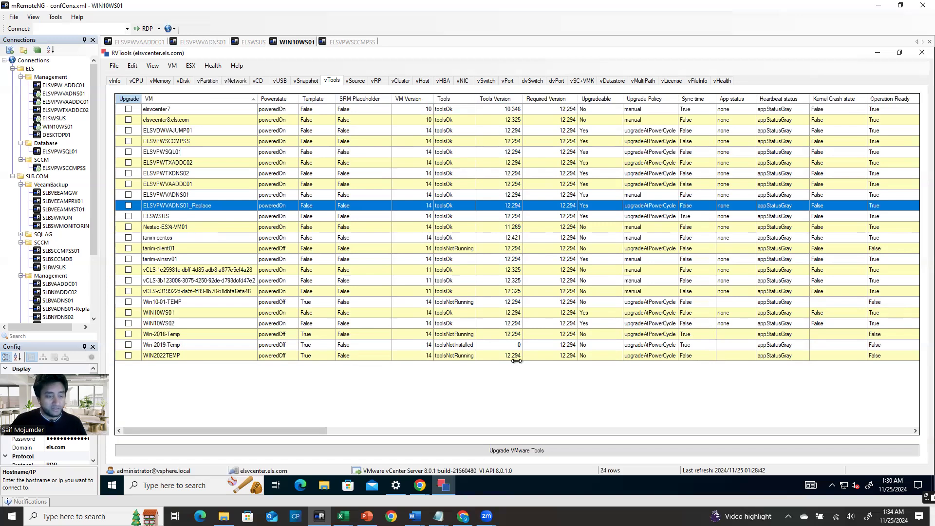
pyautogui.click(516, 186)
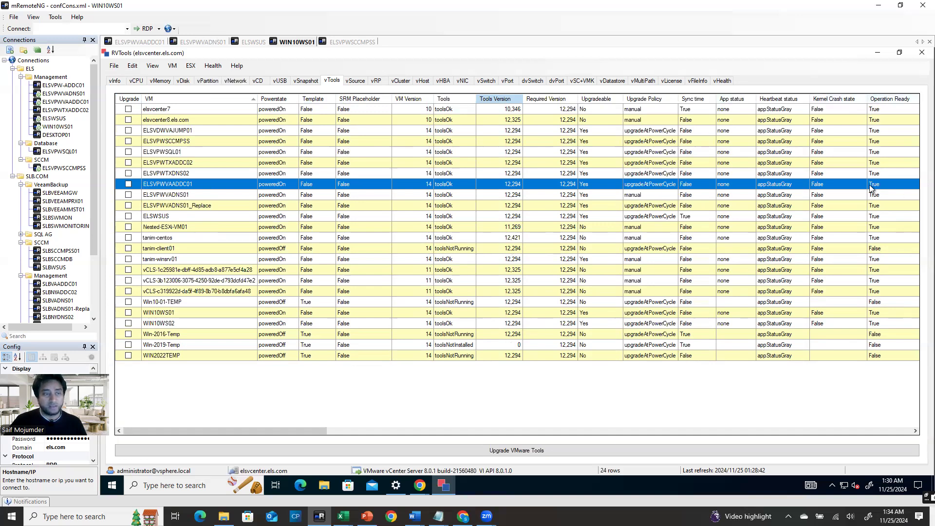
# Review the vCenter, cluster, host, HBA and NIC tabs, widening the Host column for full names
pyautogui.click(376, 81)
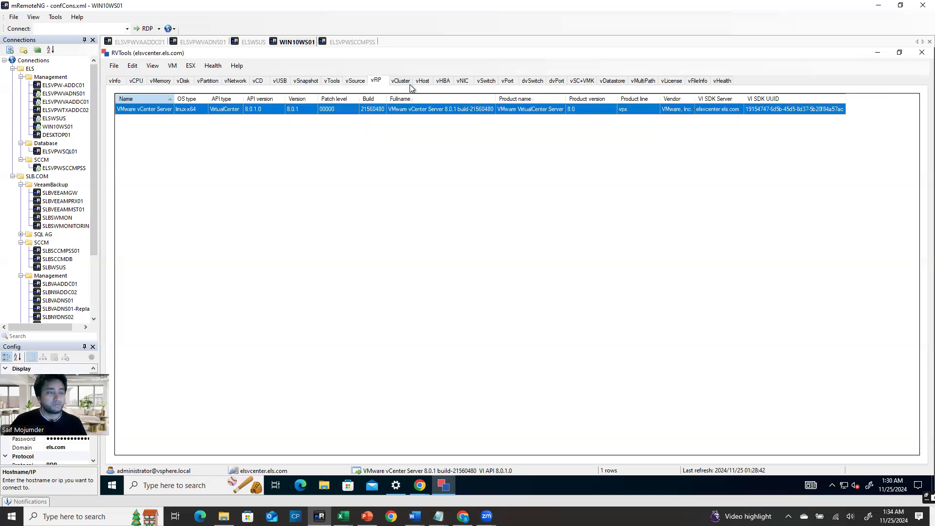
pyautogui.click(404, 82)
pyautogui.click(422, 82)
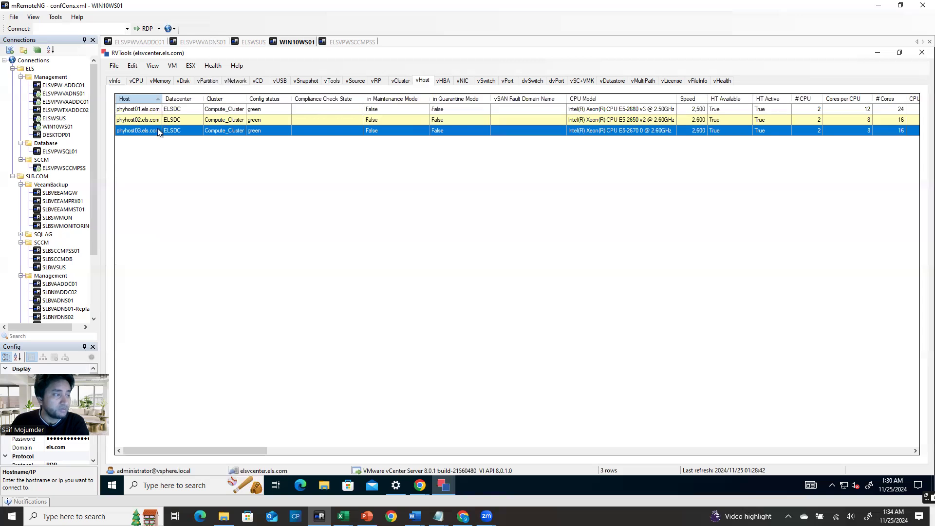
pyautogui.moveTo(163, 98); pyautogui.dragTo(199, 100)
pyautogui.click(443, 81)
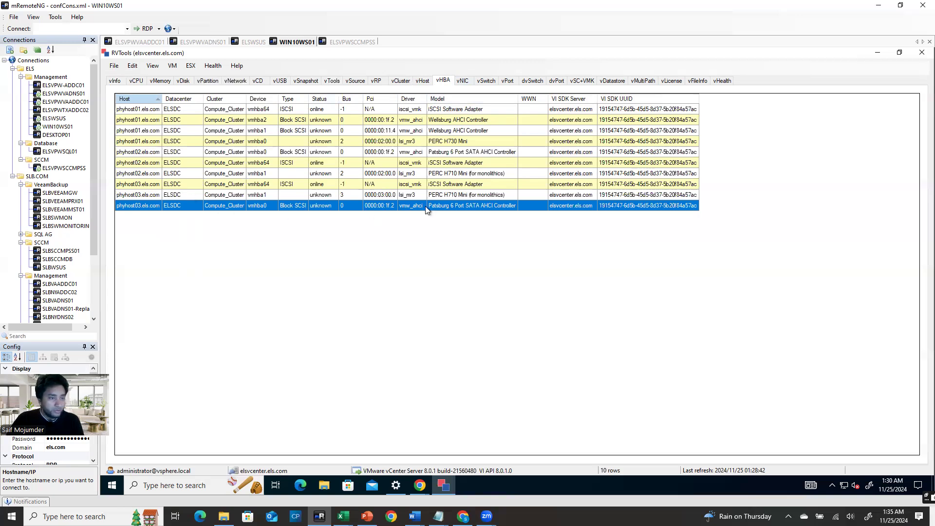
pyautogui.click(463, 81)
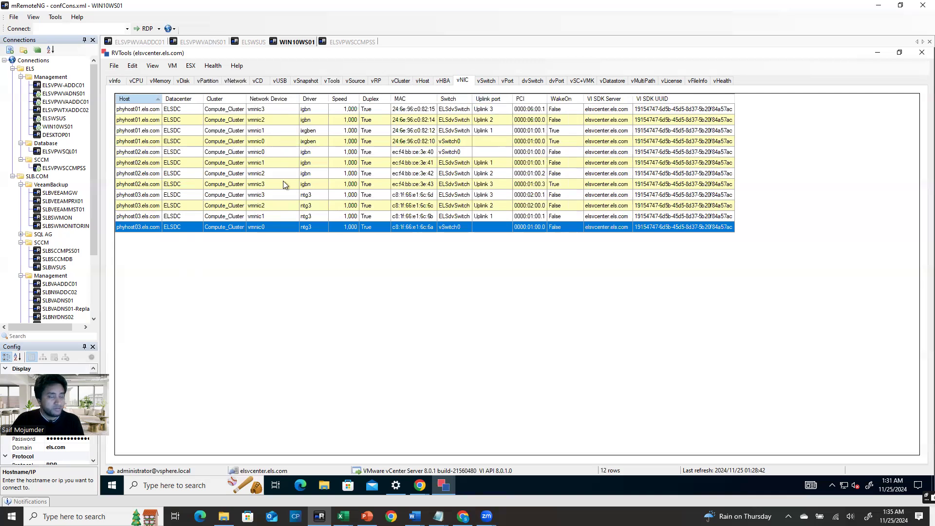
# Go through the vSwitch, vPort, dvSwitch and dvPort tabs, ending on the vDatastore list
pyautogui.click(486, 81)
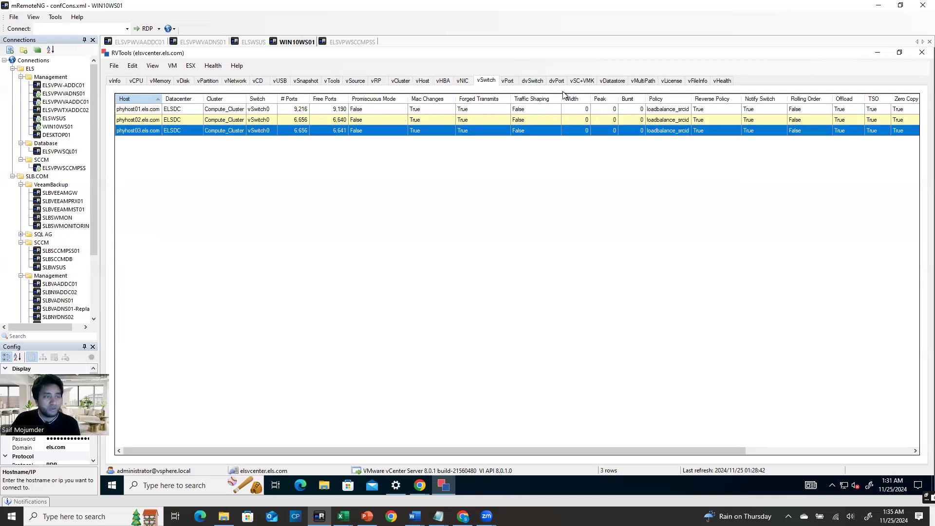
pyautogui.click(509, 81)
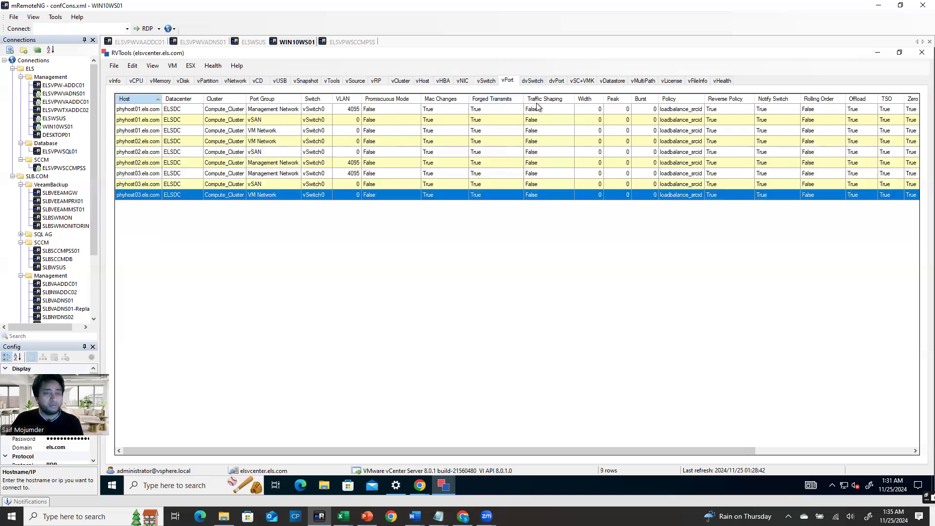
pyautogui.click(538, 83)
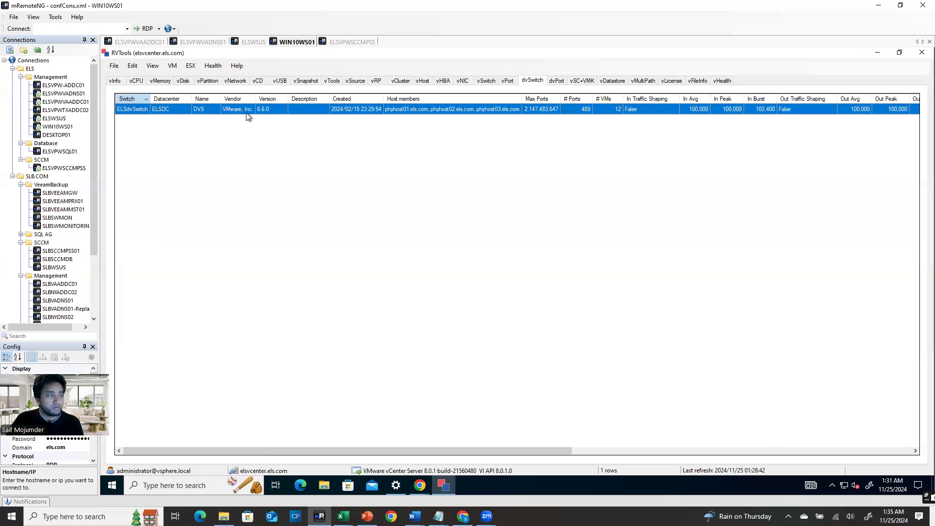
pyautogui.click(558, 82)
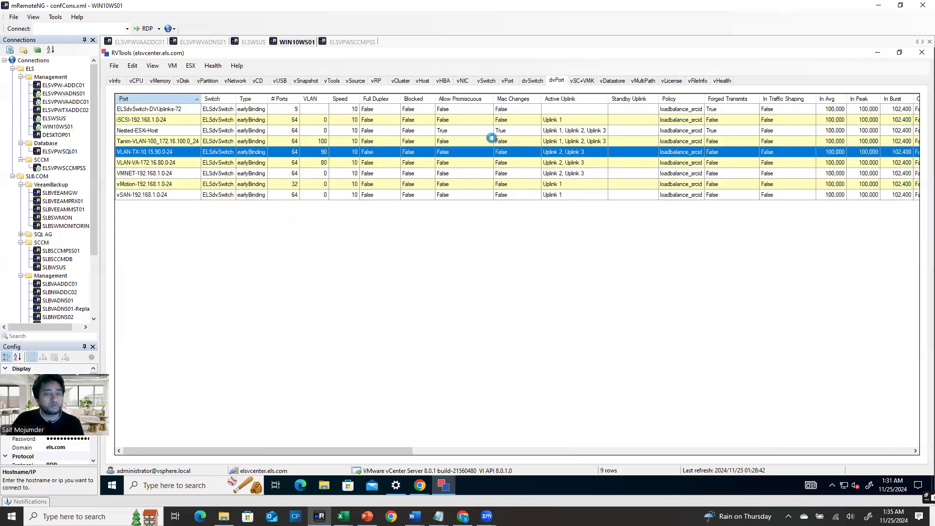
pyautogui.click(609, 81)
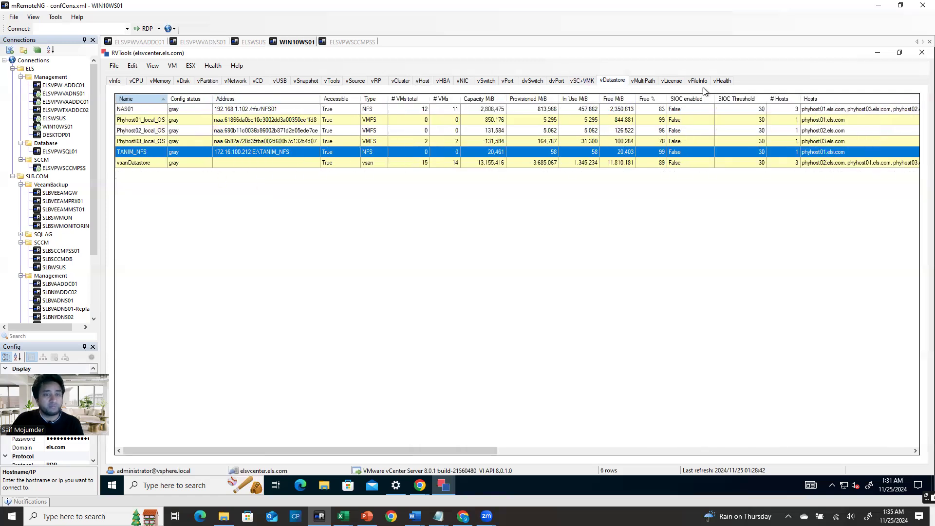
# Flip through the vMultiPath, vLicense and vFileInfo tabs, ending on vHealth's 22 findings
pyautogui.click(645, 82)
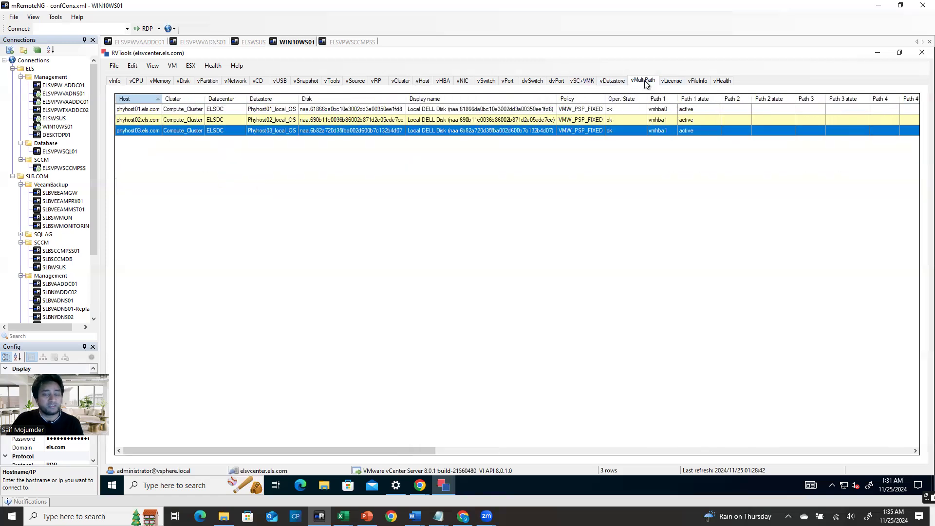
pyautogui.click(673, 81)
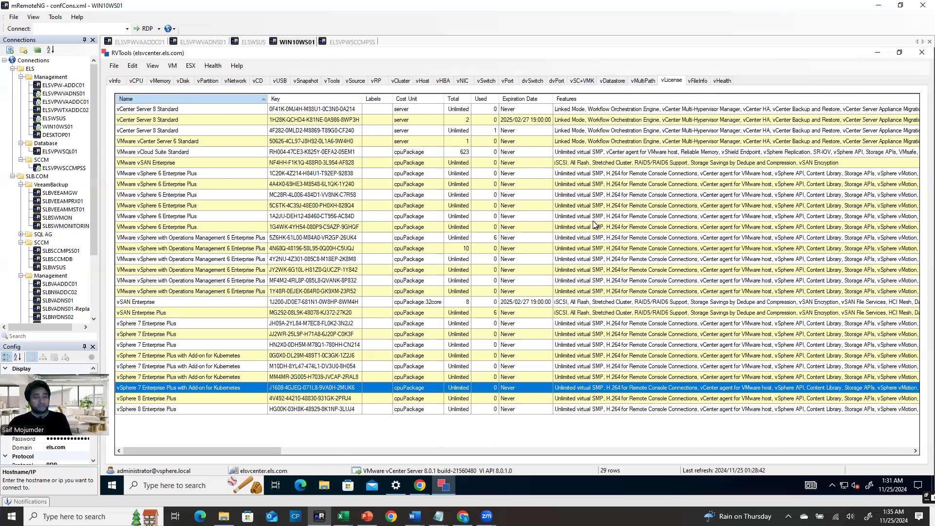
pyautogui.click(700, 81)
pyautogui.click(723, 80)
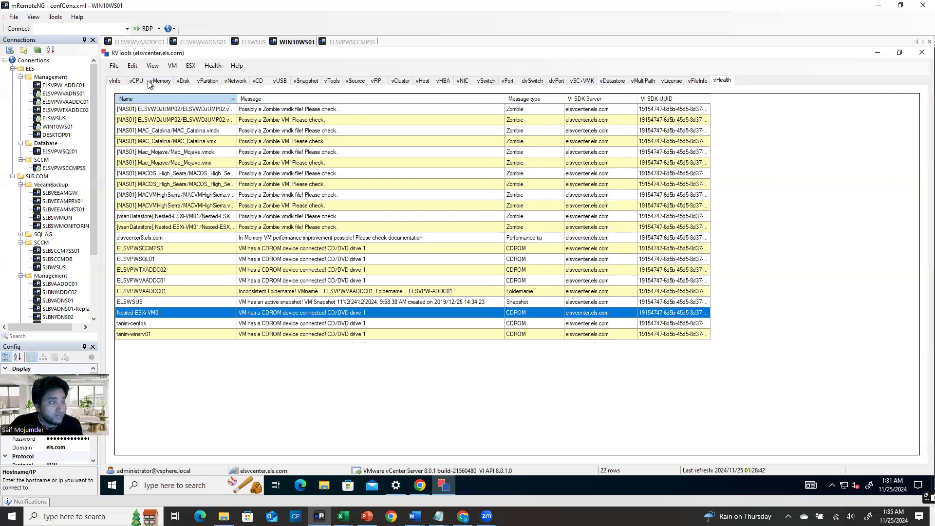
# Export all to Excel, saving the workbook in the Downloads folder
pyautogui.click(113, 68)
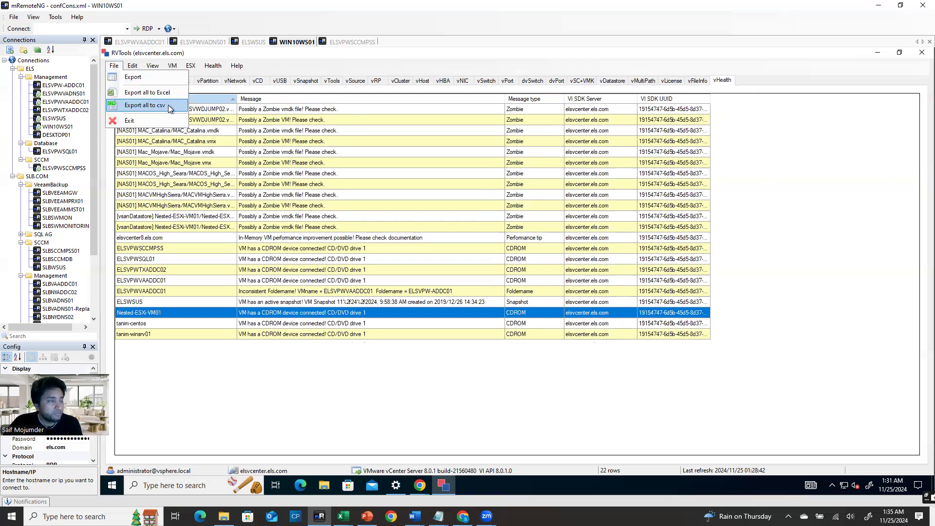
pyautogui.click(146, 93)
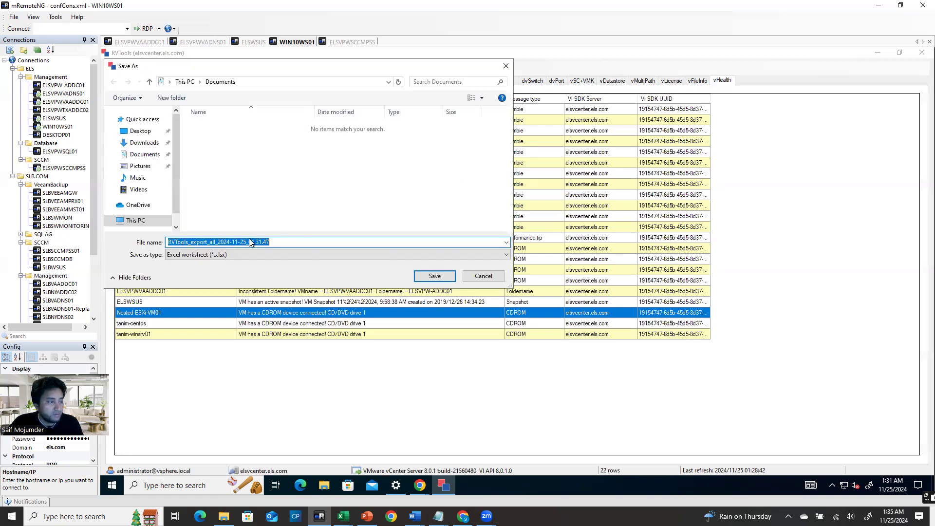
pyautogui.click(147, 144)
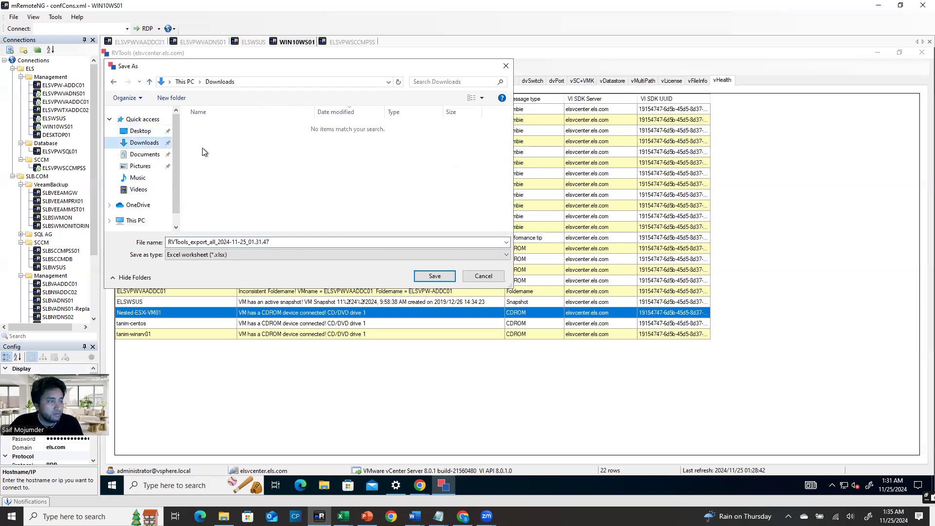
pyautogui.click(443, 278)
# Browse the vInfo, vMemory, vDisk, vPartition, vNetwork and vCD tabs, then step on through the host views
pyautogui.click(115, 80)
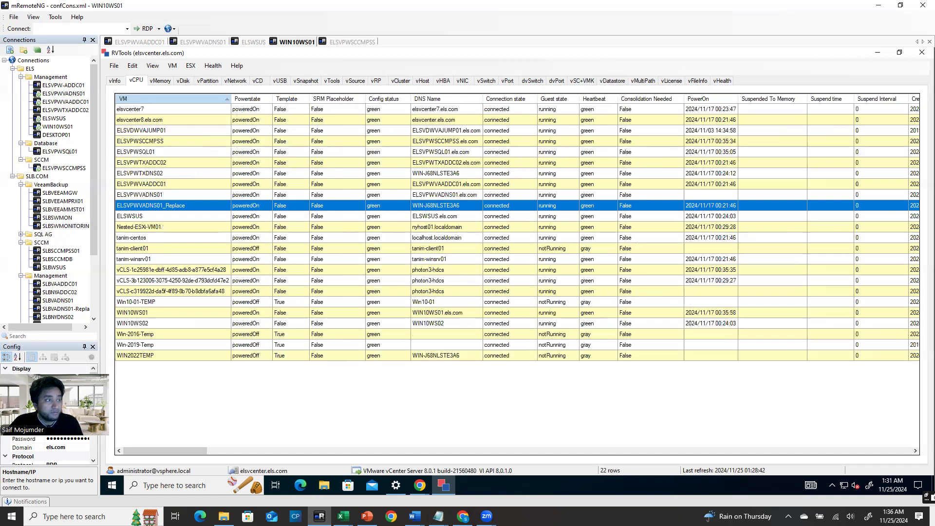
pyautogui.click(160, 80)
pyautogui.click(183, 81)
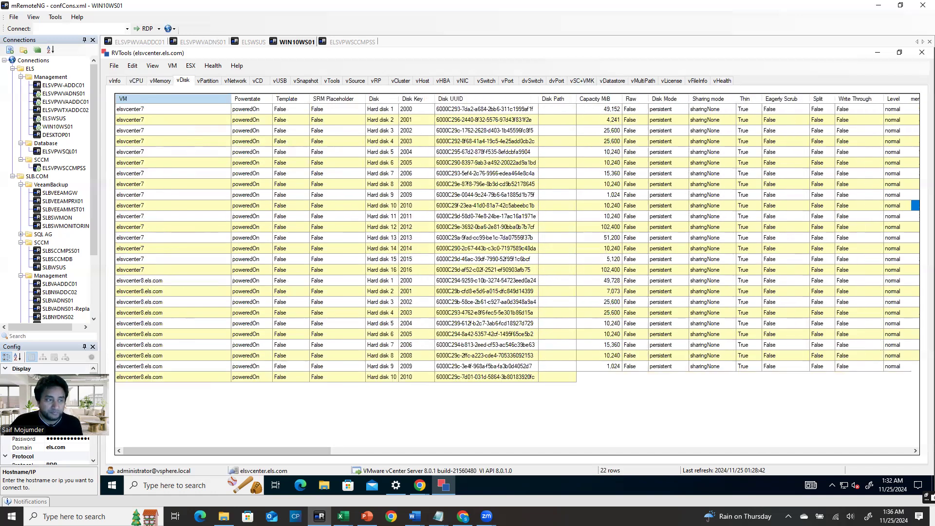
pyautogui.click(207, 81)
pyautogui.click(235, 80)
pyautogui.click(257, 81)
pyautogui.hotkey('ctrl', 'Tab')
pyautogui.hotkey('ctrl', 'Tab')
pyautogui.hotkey('ctrl', 'Tab')
pyautogui.hotkey('ctrl', 'Tab')
pyautogui.hotkey('ctrl', 'Tab')
pyautogui.hotkey('ctrl', 'Tab')
pyautogui.hotkey('ctrl', 'Tab')
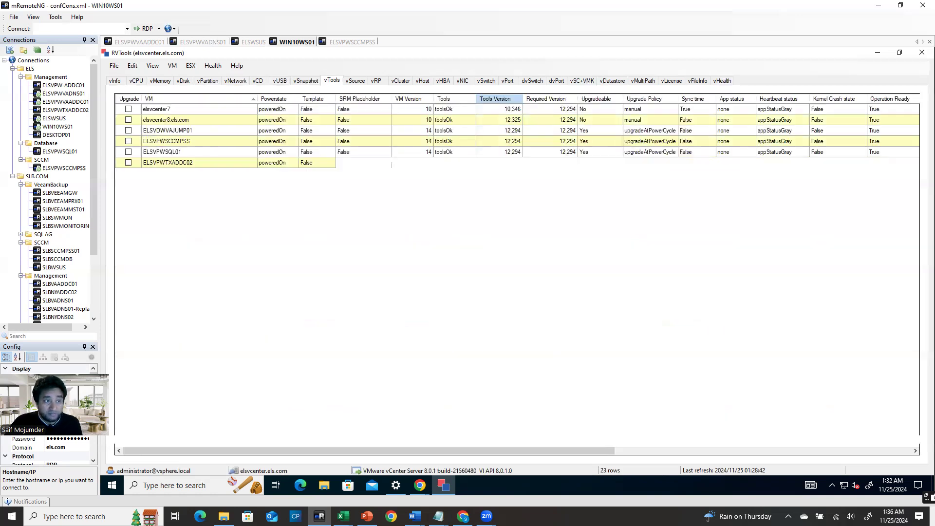
pyautogui.hotkey('ctrl', 'Tab')
pyautogui.hotkey('ctrl', 'Tab')
pyautogui.hotkey('ctrl', 'Tab')
pyautogui.hotkey('ctrl', 'Tab')
pyautogui.hotkey('ctrl', 'Tab')
pyautogui.hotkey('ctrl', 'Tab')
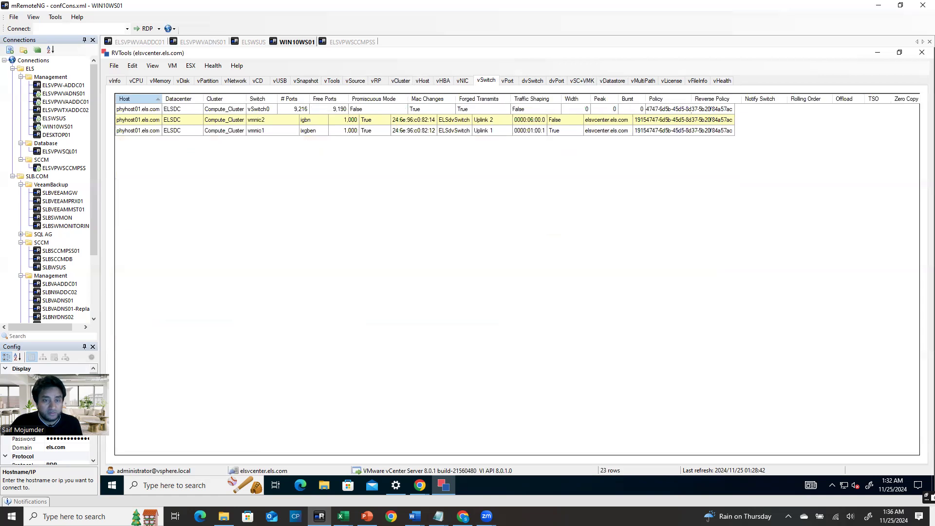
# Cycle past the licence view back to the vHealth findings
pyautogui.hotkey('ctrl', 'Tab')
pyautogui.hotkey('ctrl', 'Tab')
pyautogui.hotkey('ctrl', 'Tab')
pyautogui.hotkey('ctrl', 'Tab')
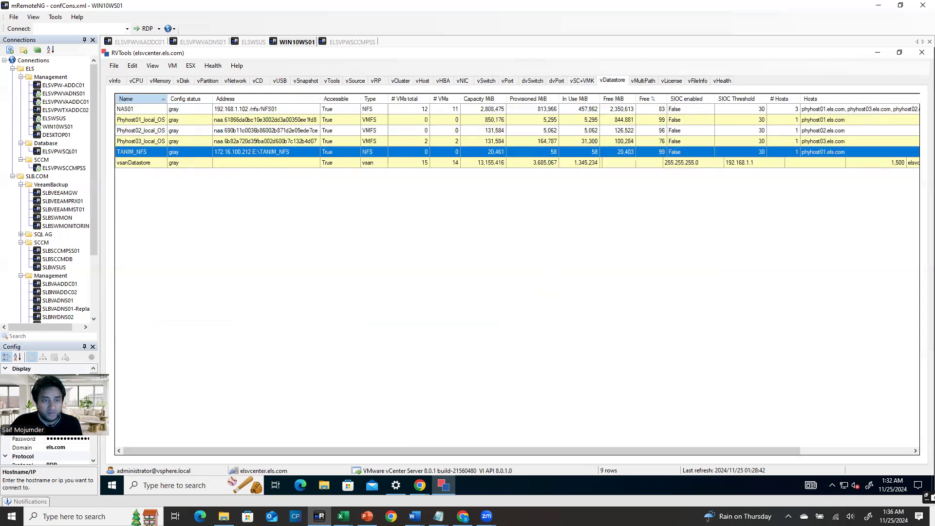
pyautogui.hotkey('ctrl', 'Tab')
pyautogui.hotkey('ctrl', 'Tab')
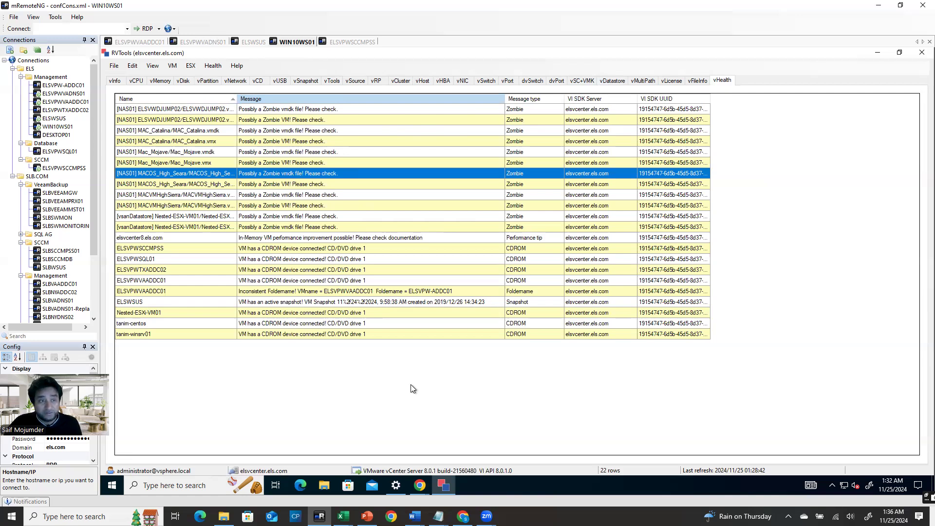
# Inspect ELSVPWTXADDC02, CentOS and ELSVPWSCCMPSS adapter rows on vNetwork, then minimize RVTools
pyautogui.click(244, 79)
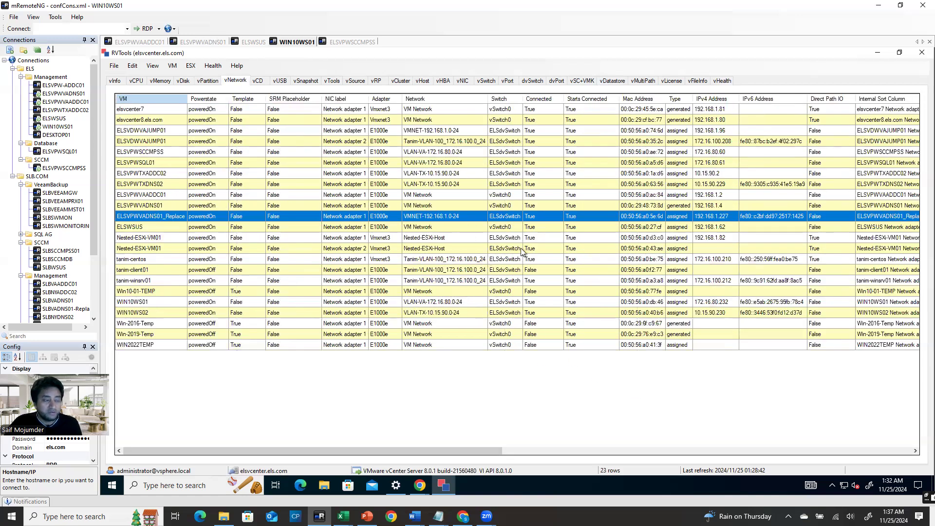
pyautogui.click(558, 177)
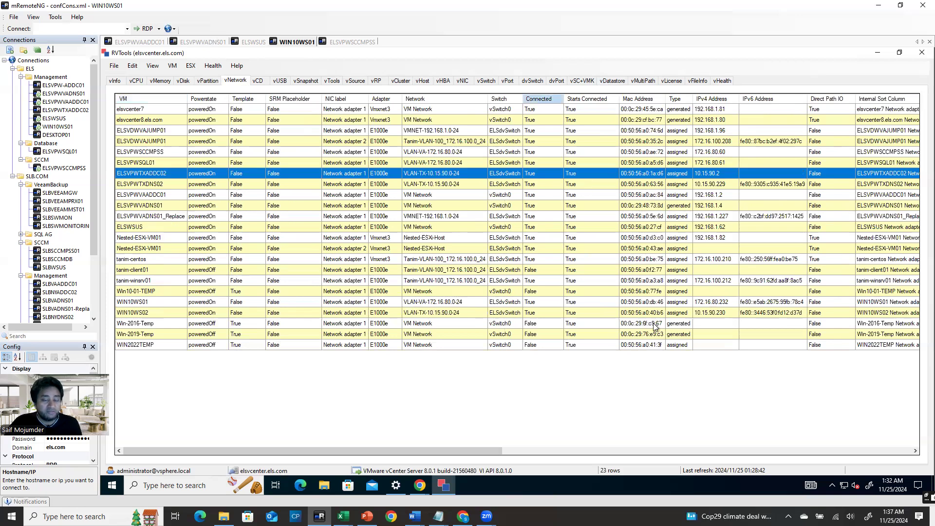
pyautogui.click(632, 261)
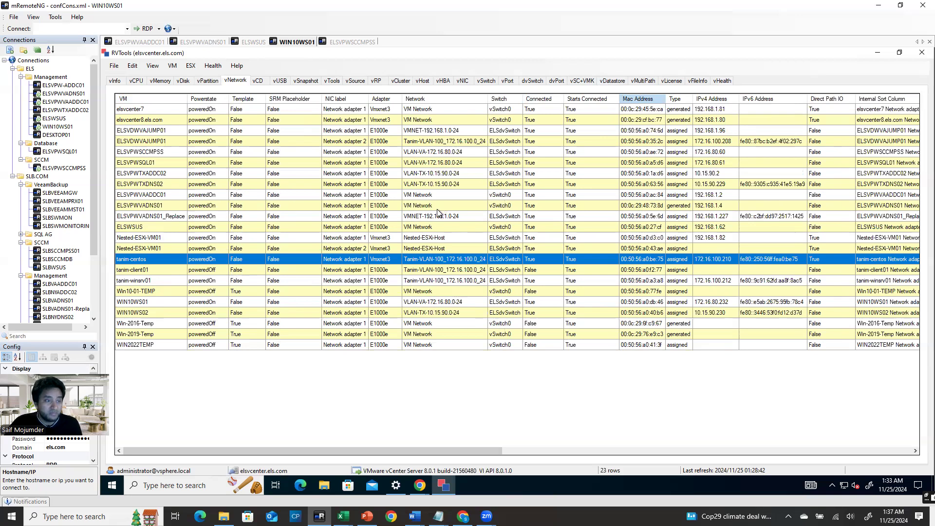
pyautogui.click(441, 152)
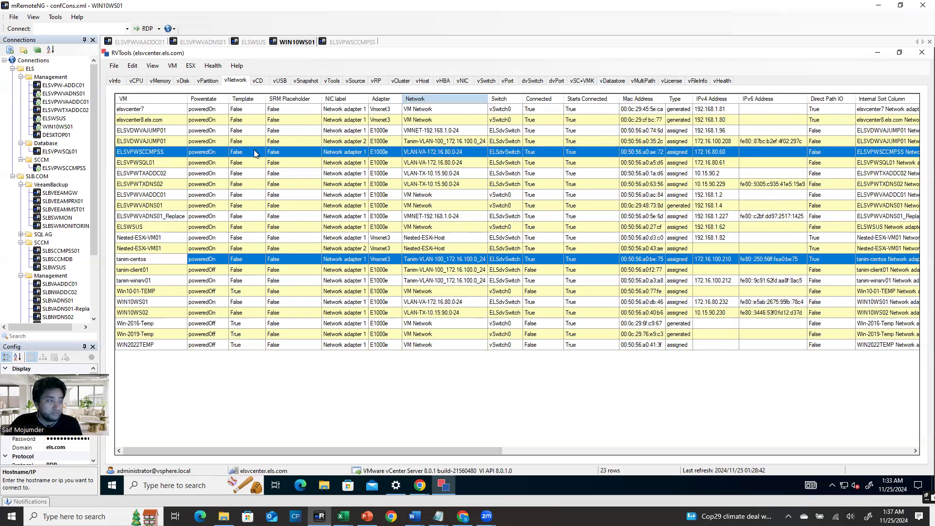
pyautogui.click(141, 153)
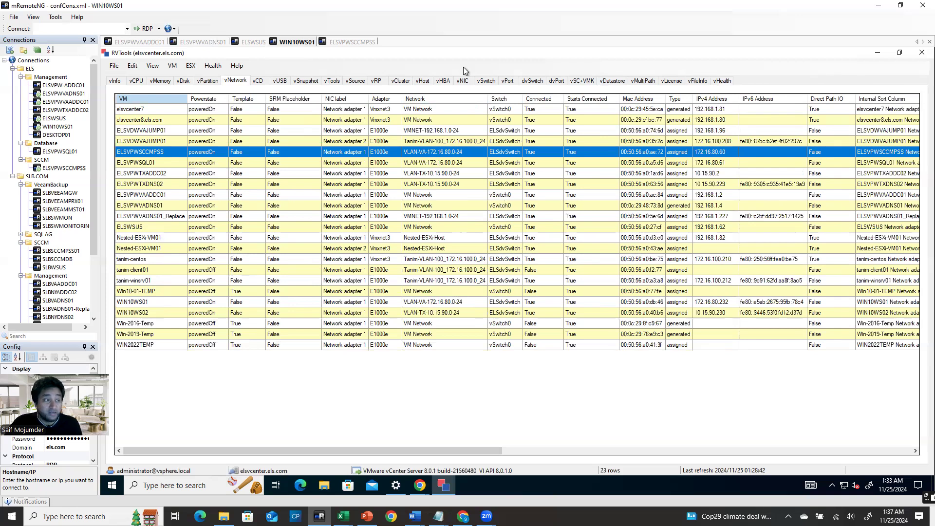
pyautogui.click(877, 53)
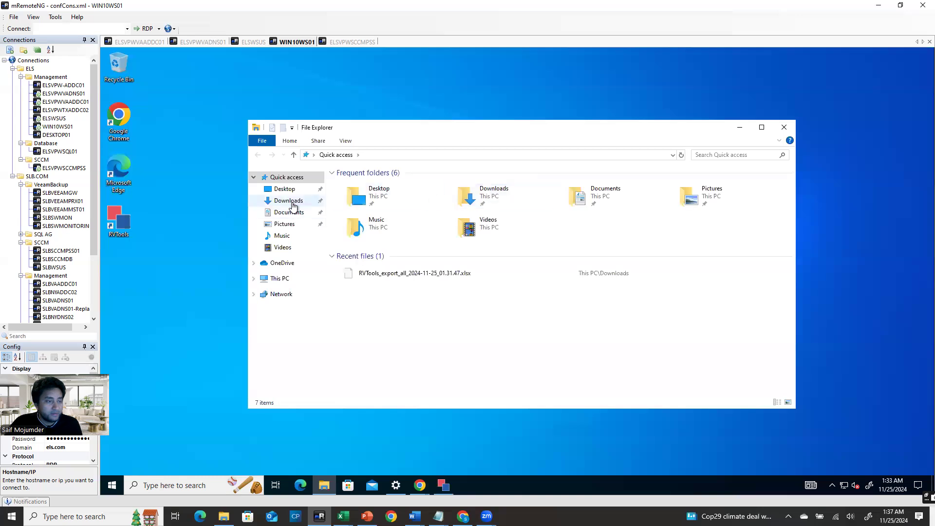
# Copy RVTools_export_all_2024-11-25_01.31.47.xlsx from the remote Downloads folder
pyautogui.click(292, 201)
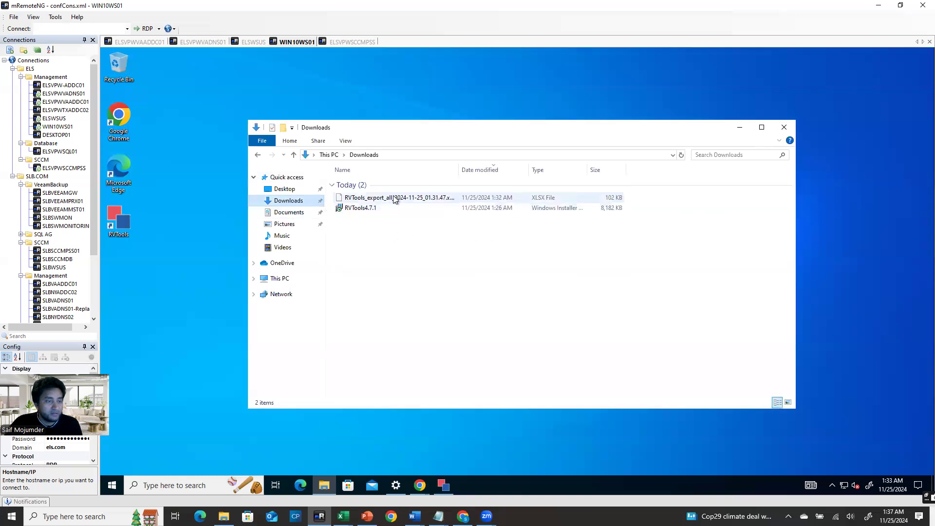
pyautogui.click(407, 198)
pyautogui.moveTo(459, 171); pyautogui.dragTo(542, 171)
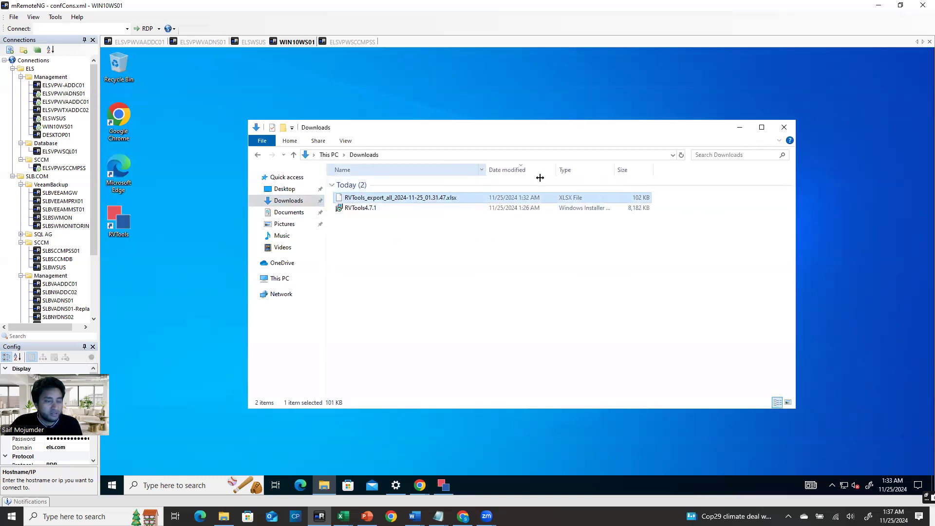
pyautogui.rightClick(435, 200)
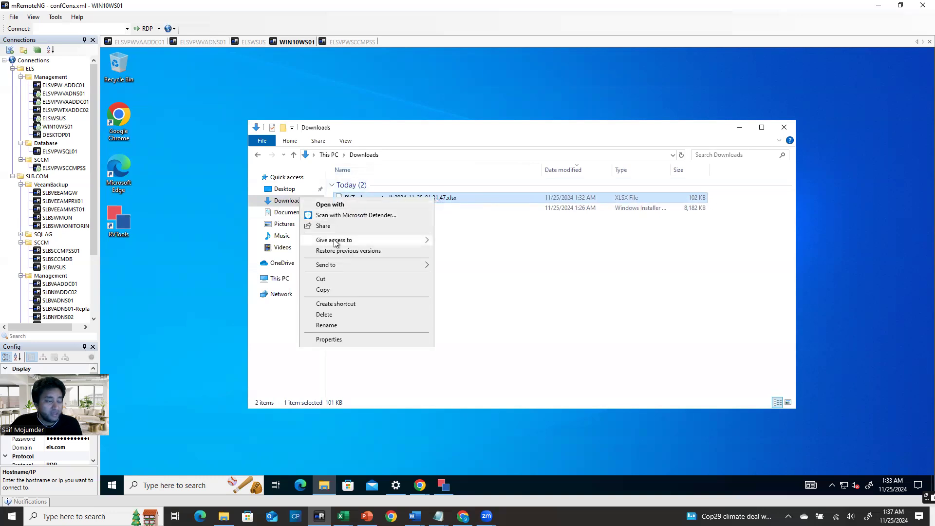
pyautogui.click(337, 289)
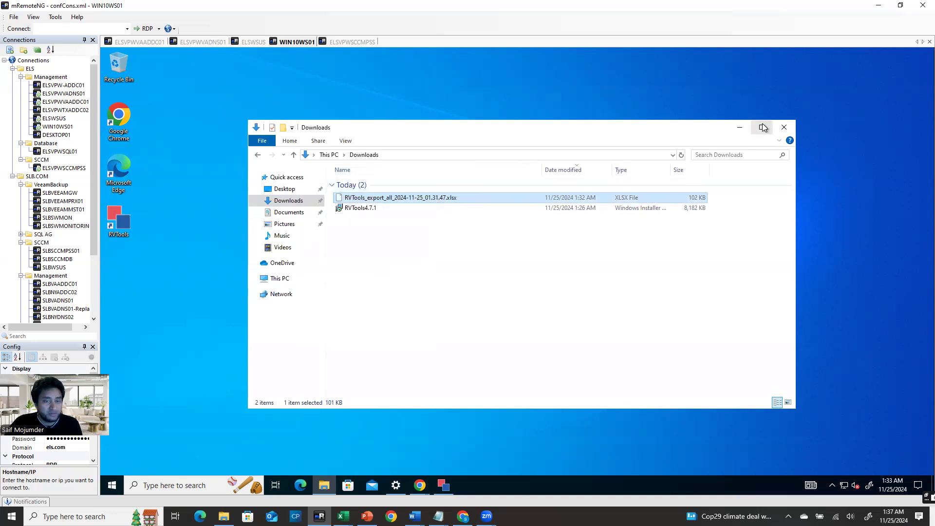
# Paste the export workbook onto the local desktop and open it in Excel
pyautogui.click(738, 127)
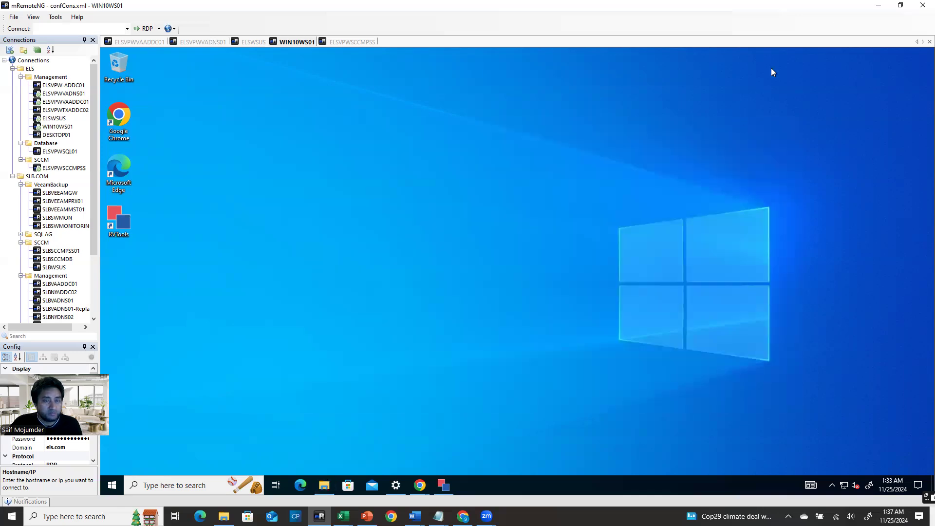
pyautogui.click(879, 6)
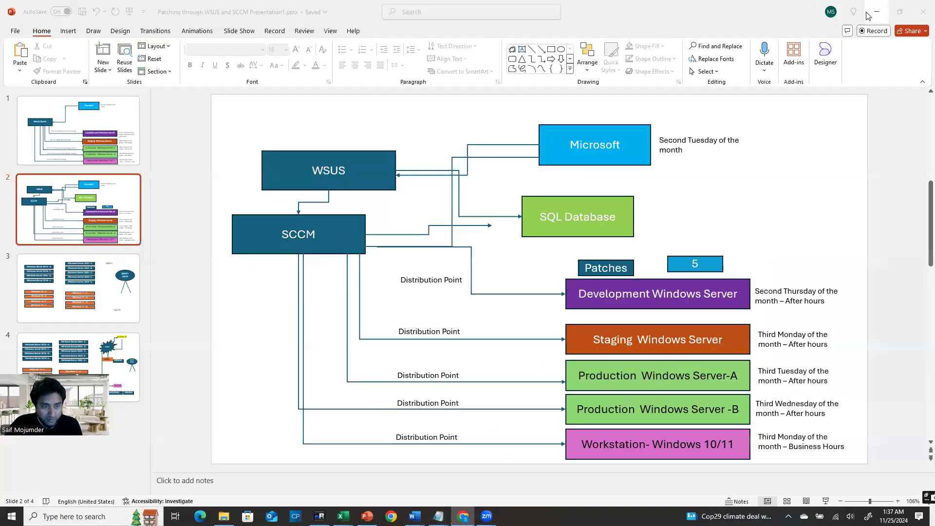
pyautogui.click(870, 15)
pyautogui.click(435, 204)
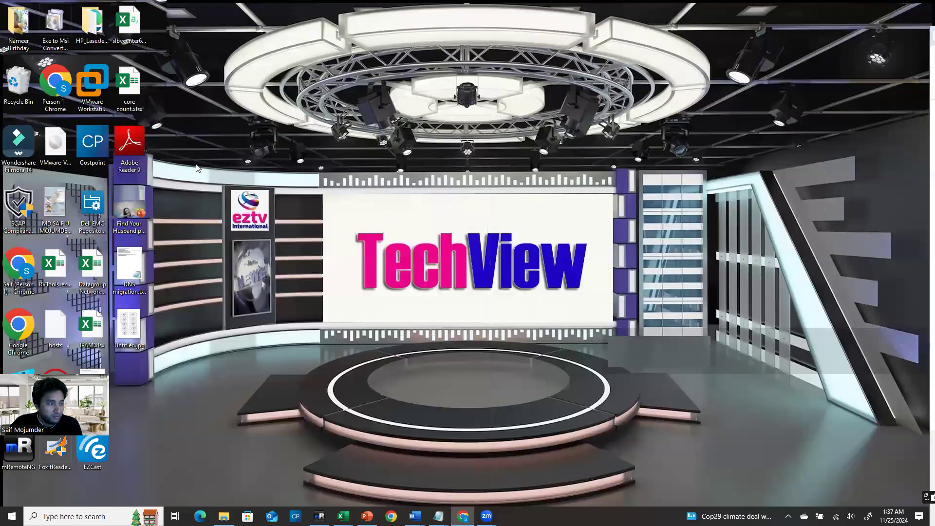
pyautogui.rightClick(181, 166)
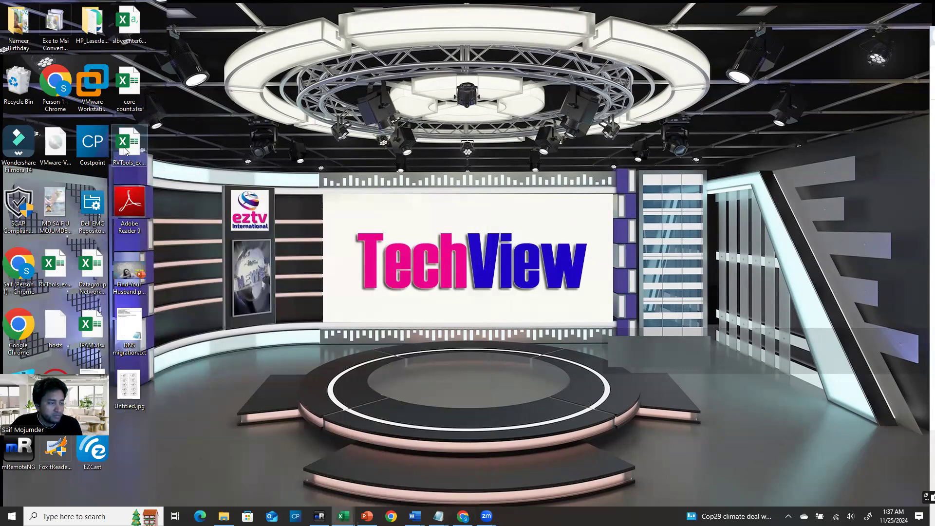
pyautogui.doubleClick(118, 149)
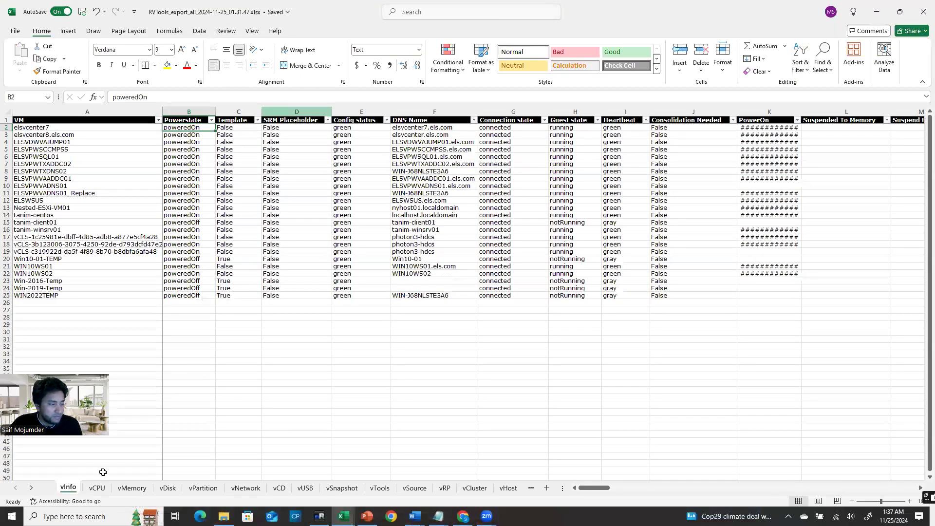
# Page through the vCPU, vMemory, vDisk, vNetwork, vSnapshot and vTools sheets, selecting the VM name column
pyautogui.click(97, 487)
pyautogui.click(132, 488)
pyautogui.click(167, 488)
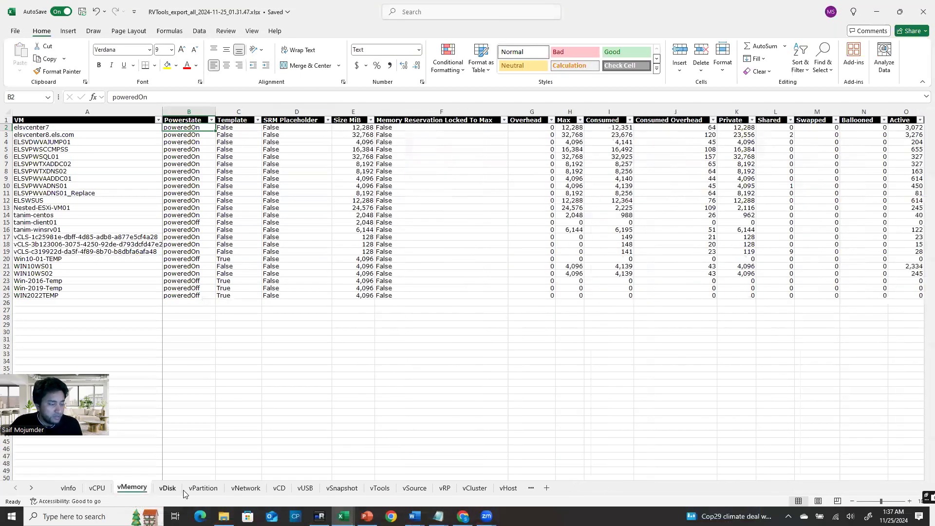
pyautogui.click(239, 491)
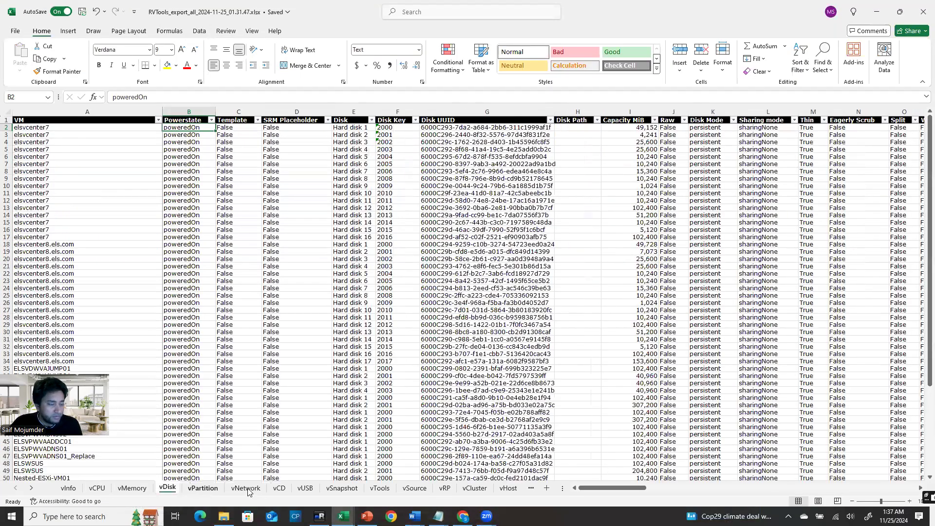
pyautogui.click(342, 488)
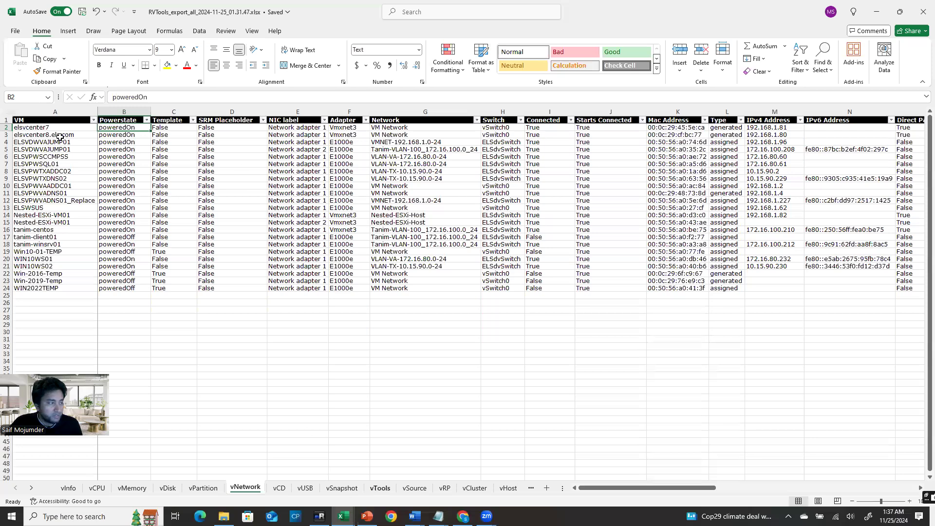
pyautogui.click(374, 486)
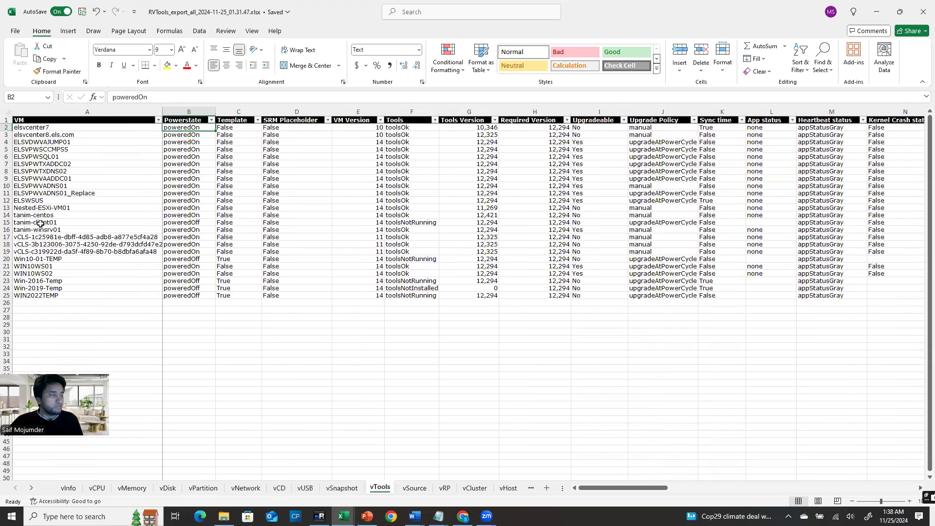
pyautogui.click(87, 112)
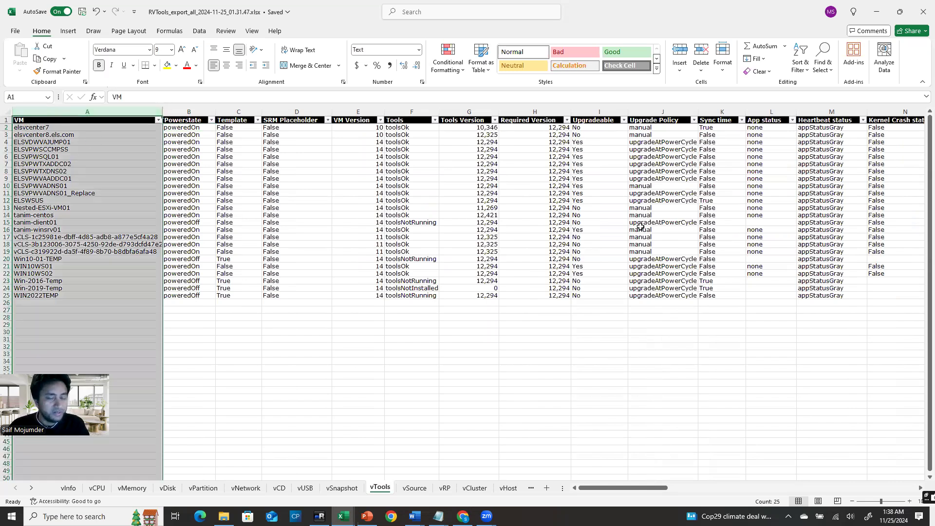
# On the vHost sheet, select the three hosts' Assigned License(s) and ESX Version values
pyautogui.click(508, 488)
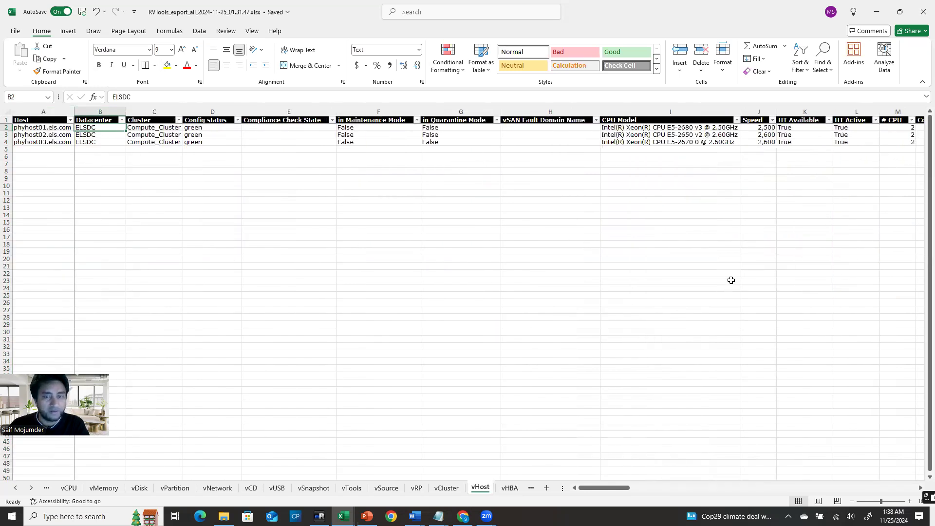
pyautogui.moveTo(622, 488); pyautogui.dragTo(738, 488)
pyautogui.moveTo(463, 127); pyautogui.dragTo(458, 143)
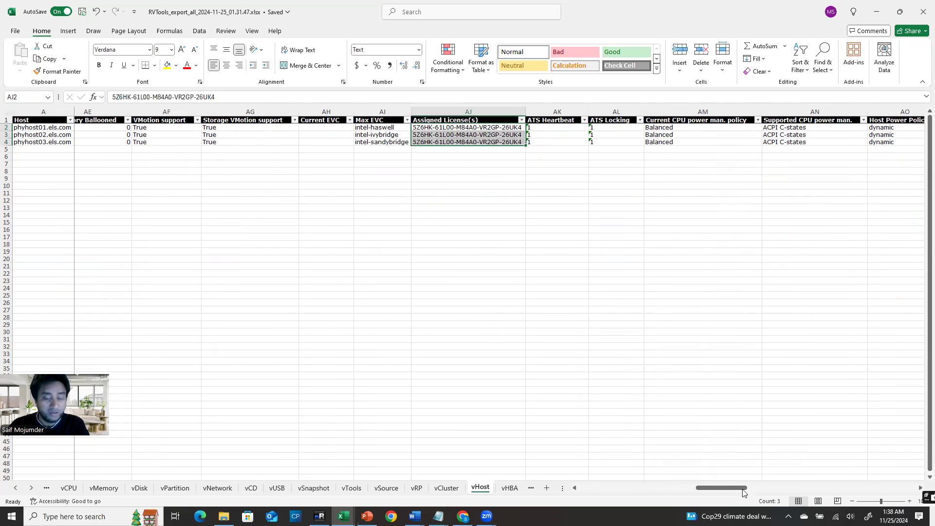
pyautogui.moveTo(741, 488); pyautogui.dragTo(775, 496)
pyautogui.moveTo(411, 128); pyautogui.dragTo(413, 143)
pyautogui.click(430, 179)
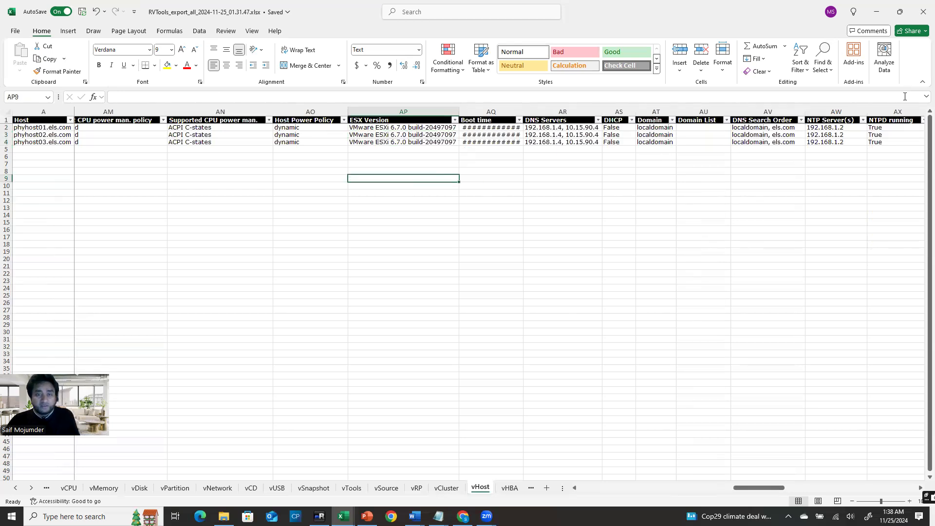
pyautogui.moveTo(763, 488); pyautogui.dragTo(559, 468)
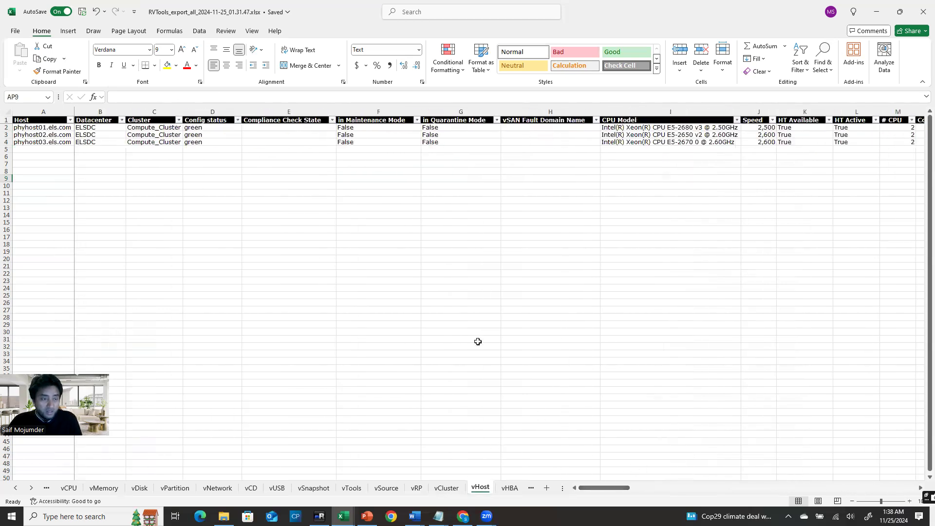
# Advance through vHBA, vNIC, vSwitch, vMultiPath, vLicense, vFileInfo and vHealth to vMetaData
pyautogui.click(510, 489)
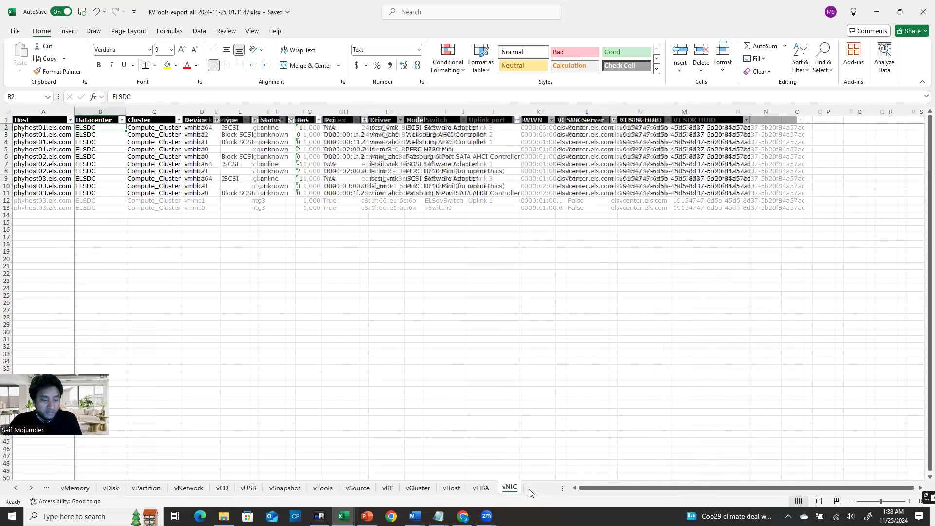
pyautogui.click(532, 489)
pyautogui.click(532, 488)
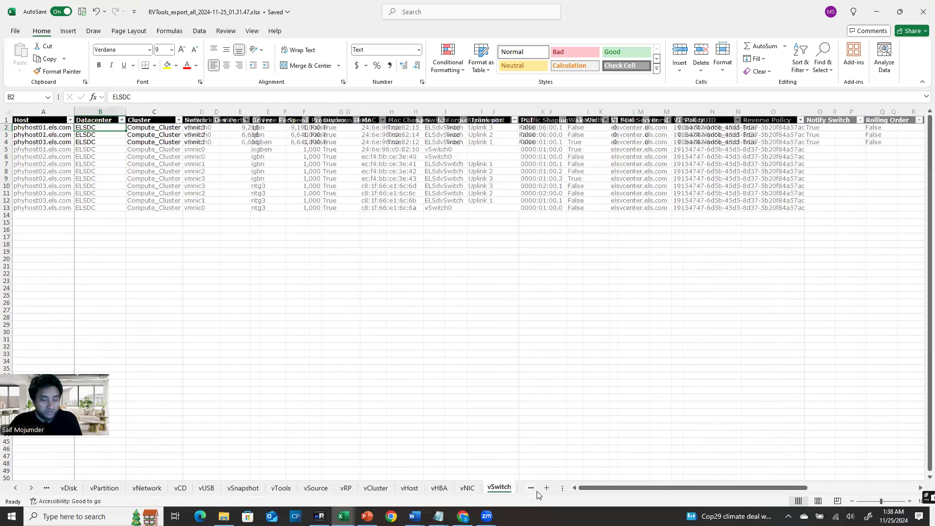
pyautogui.click(532, 489)
pyautogui.click(532, 489)
pyautogui.click(532, 489)
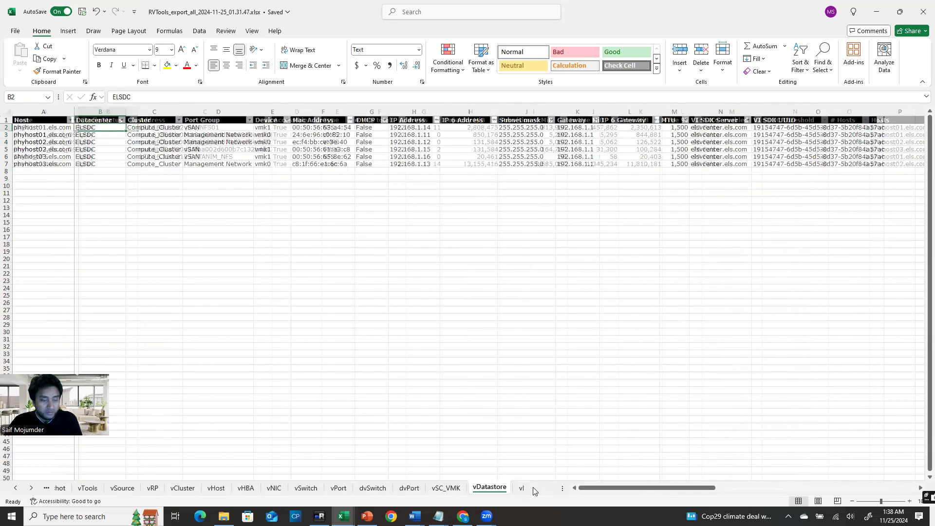
pyautogui.click(532, 489)
pyautogui.click(508, 489)
pyautogui.click(520, 489)
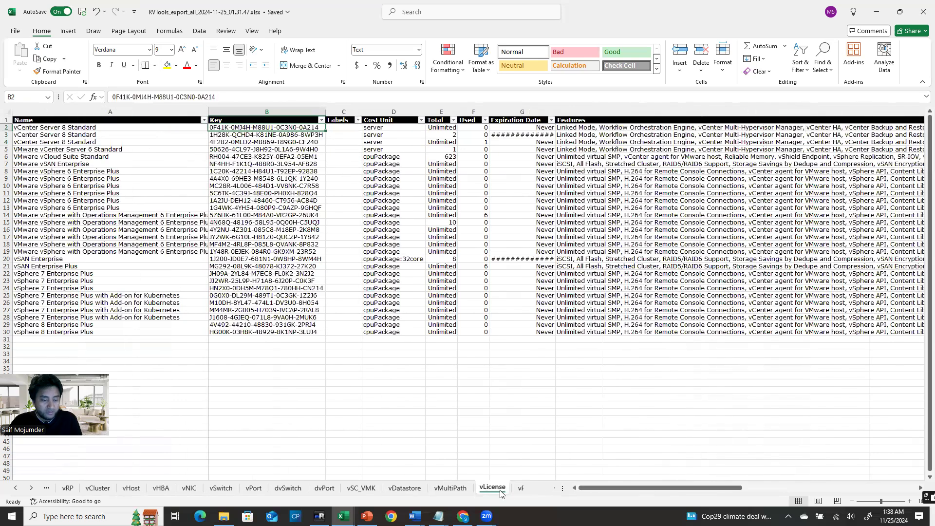
pyautogui.click(520, 489)
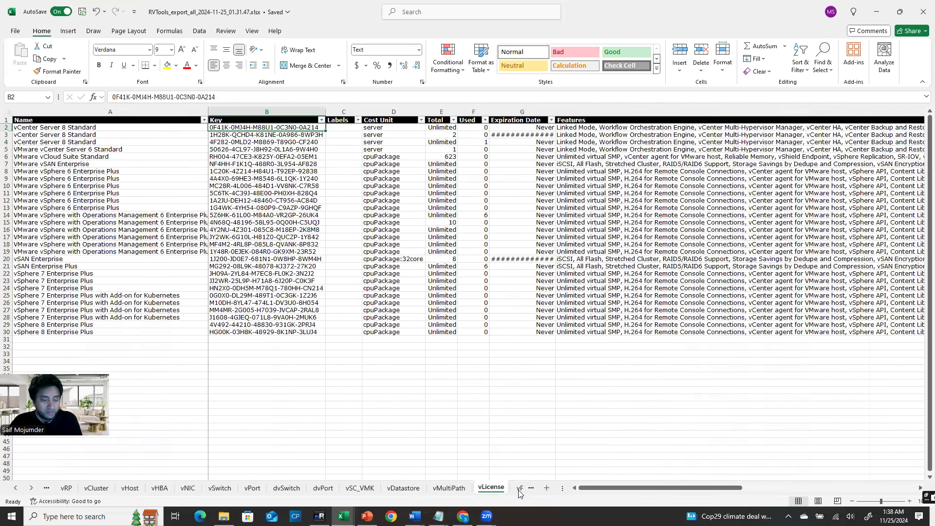
pyautogui.click(500, 489)
pyautogui.click(509, 490)
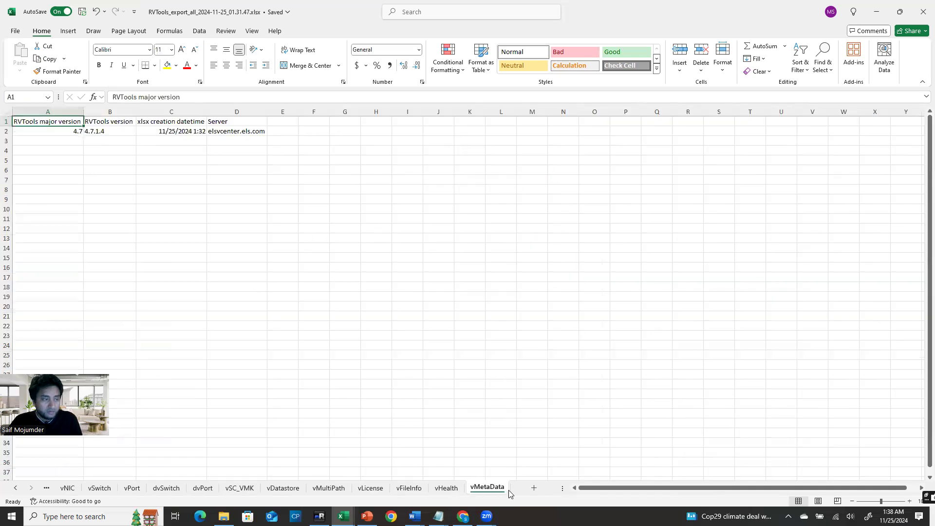
pyautogui.click(522, 305)
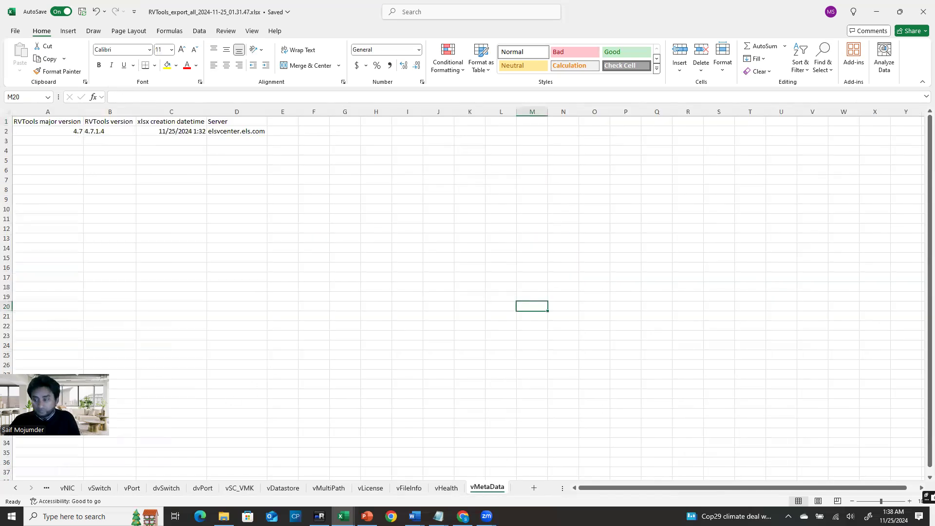